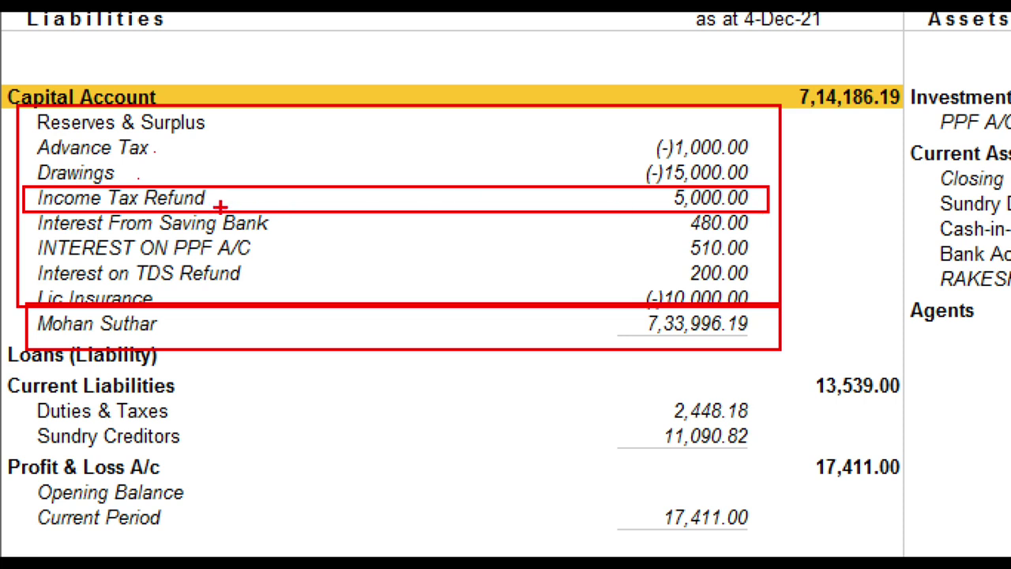
Switch to the capital workbook in Excel and widen columns B and C of the capital account schedule.
{"action": "key", "text": "Escape"}
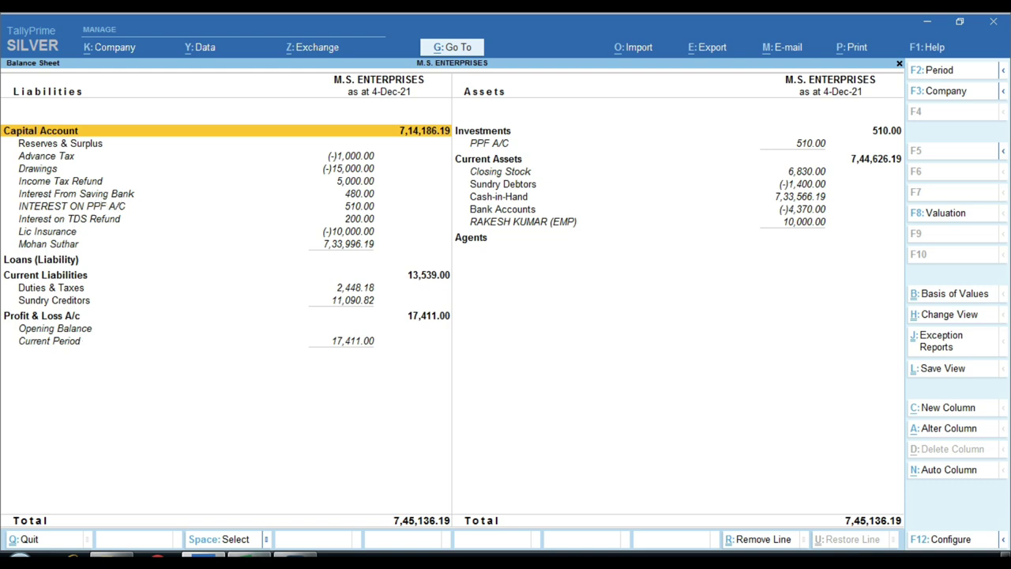
{"action": "left_click", "coordinate": [292, 556]}
{"action": "left_click", "coordinate": [563, 290]}
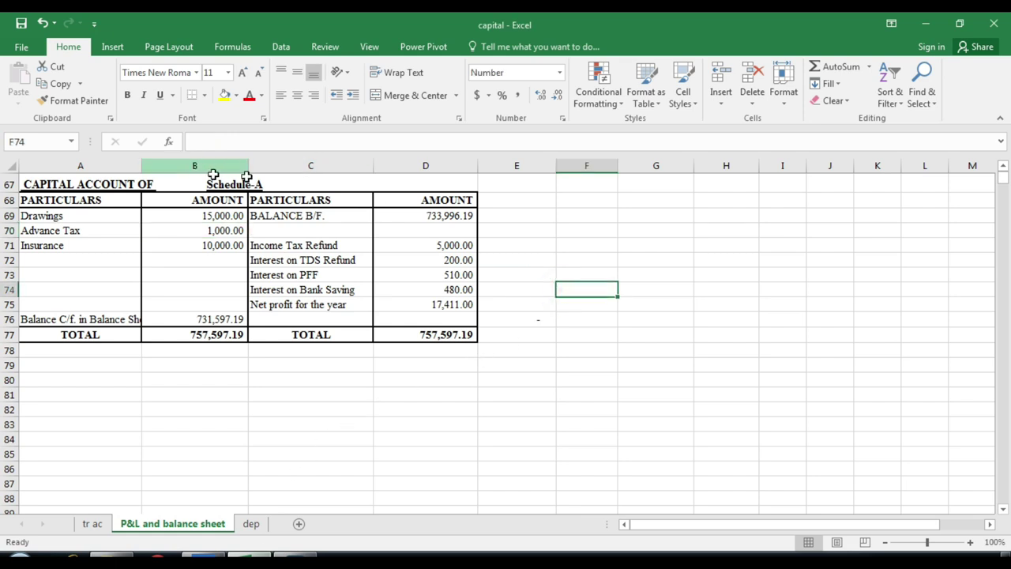
{"action": "left_click_drag", "start_coordinate": [248, 168], "coordinate": [260, 167]}
{"action": "left_click_drag", "start_coordinate": [390, 168], "coordinate": [405, 167]}
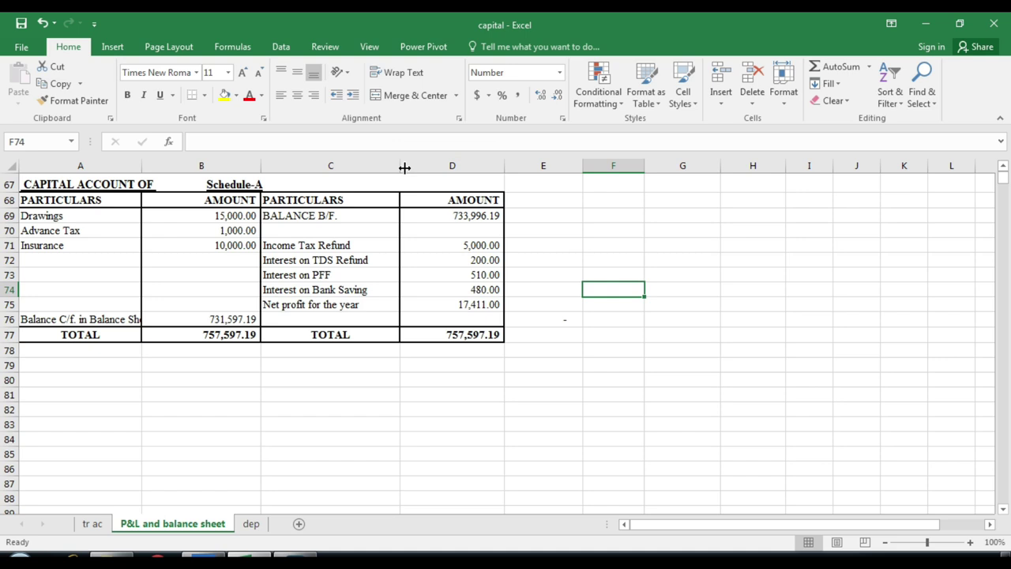
Examine the credit side of the capital account schedule, from the balance B/F and income tax refund through net profit.
{"action": "scroll", "coordinate": [136, 259], "scroll_direction": "up", "scroll_amount": 2}
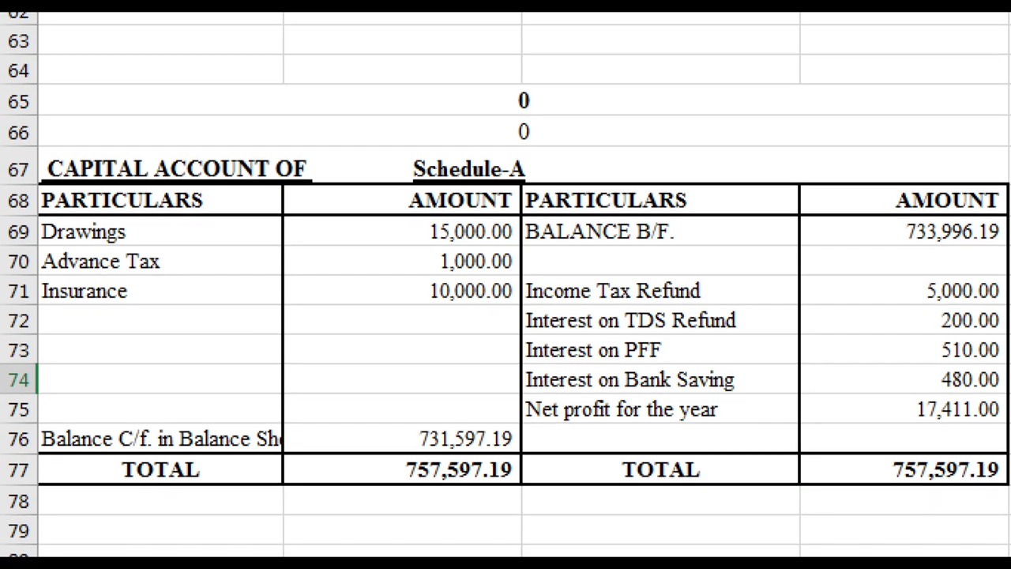
{"action": "mouse_move", "coordinate": [312, 210]}
{"action": "left_mouse_down"}
{"action": "mouse_move", "coordinate": [316, 231]}
{"action": "mouse_move", "coordinate": [726, 244]}
{"action": "mouse_move", "coordinate": [831, 237]}
{"action": "mouse_move", "coordinate": [831, 250]}
{"action": "left_mouse_up"}
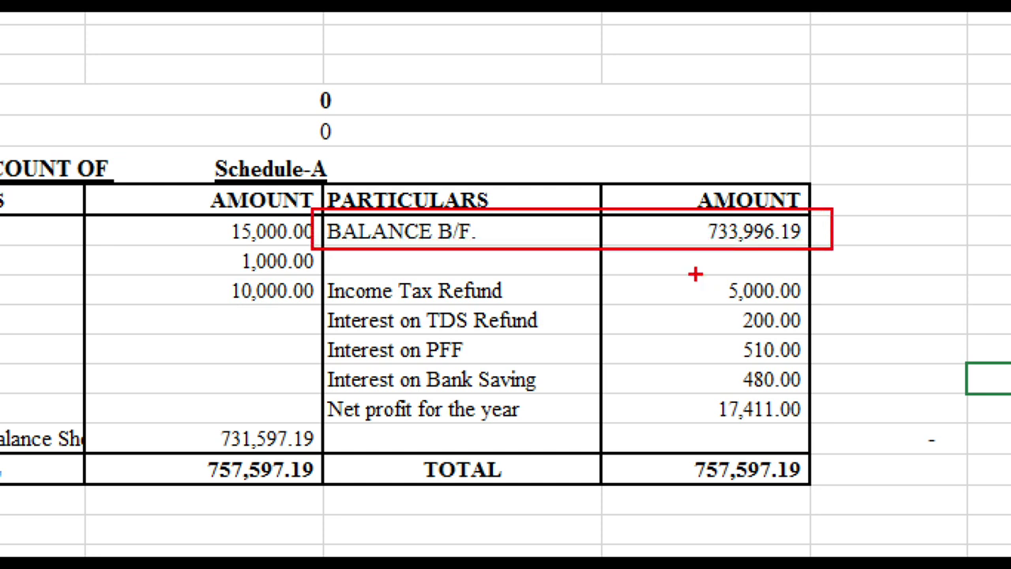
{"action": "mouse_move", "coordinate": [639, 264]}
{"action": "left_mouse_down"}
{"action": "mouse_move", "coordinate": [678, 348]}
{"action": "mouse_move", "coordinate": [811, 451]}
{"action": "left_mouse_up"}
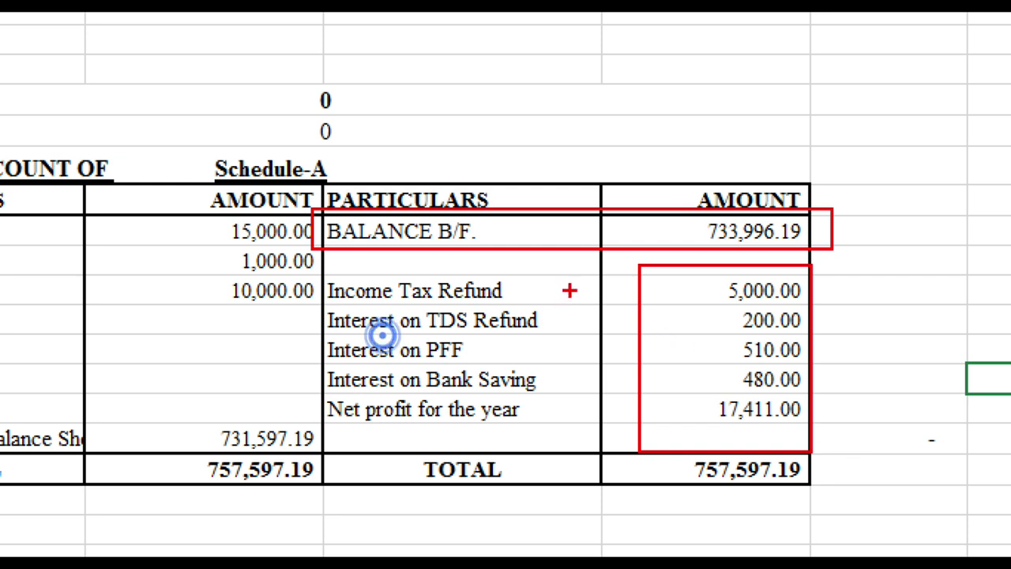
{"action": "left_click_drag", "start_coordinate": [686, 289], "coordinate": [715, 255]}
{"action": "left_click_drag", "start_coordinate": [686, 318], "coordinate": [704, 310]}
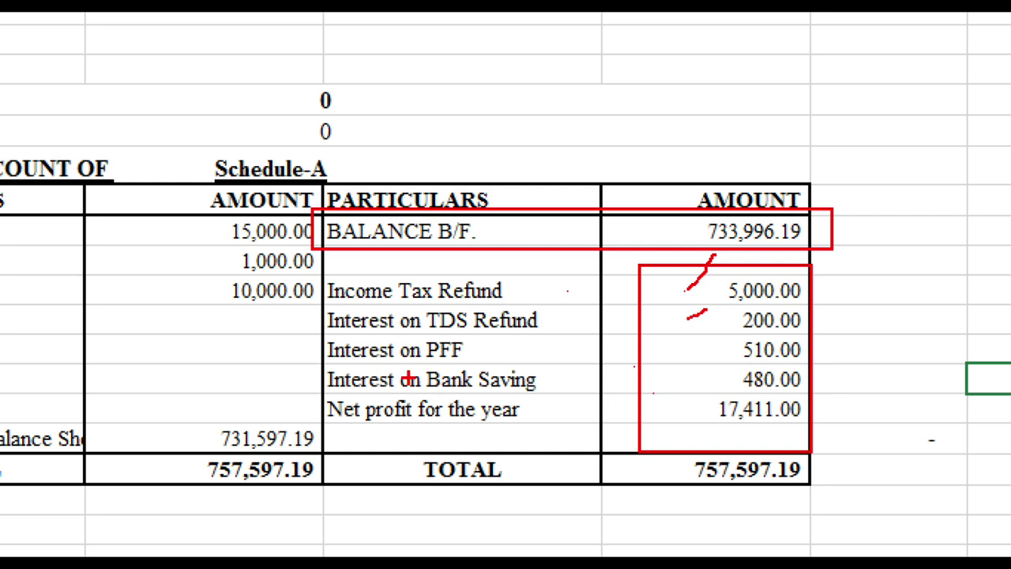
{"action": "mouse_move", "coordinate": [303, 361]}
{"action": "left_mouse_down"}
{"action": "mouse_move", "coordinate": [556, 409]}
{"action": "mouse_move", "coordinate": [583, 392]}
{"action": "left_mouse_up"}
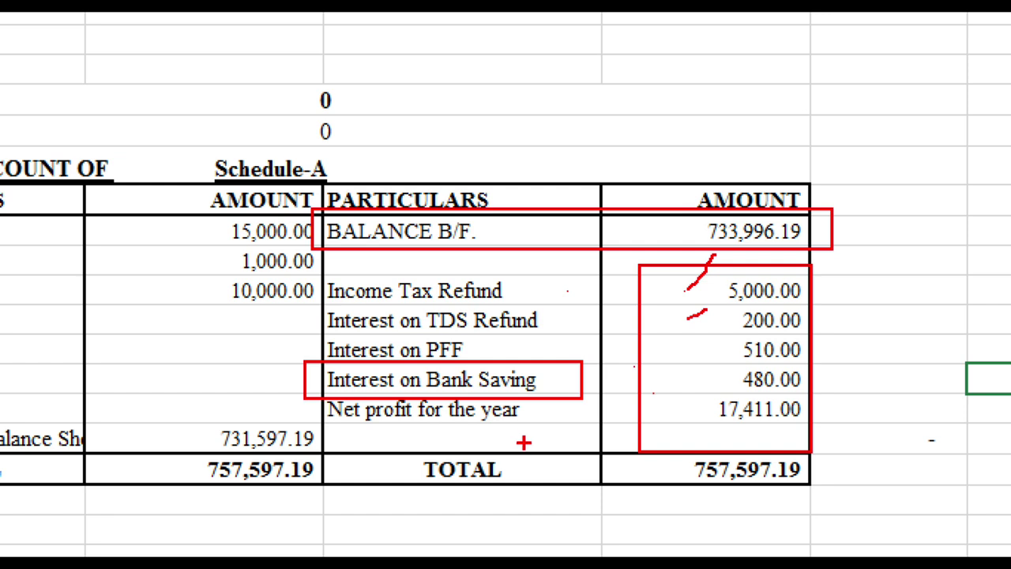
{"action": "key", "text": "e"}
{"action": "mouse_move", "coordinate": [307, 391]}
{"action": "left_mouse_down"}
{"action": "mouse_move", "coordinate": [487, 424]}
{"action": "mouse_move", "coordinate": [805, 421]}
{"action": "left_mouse_up"}
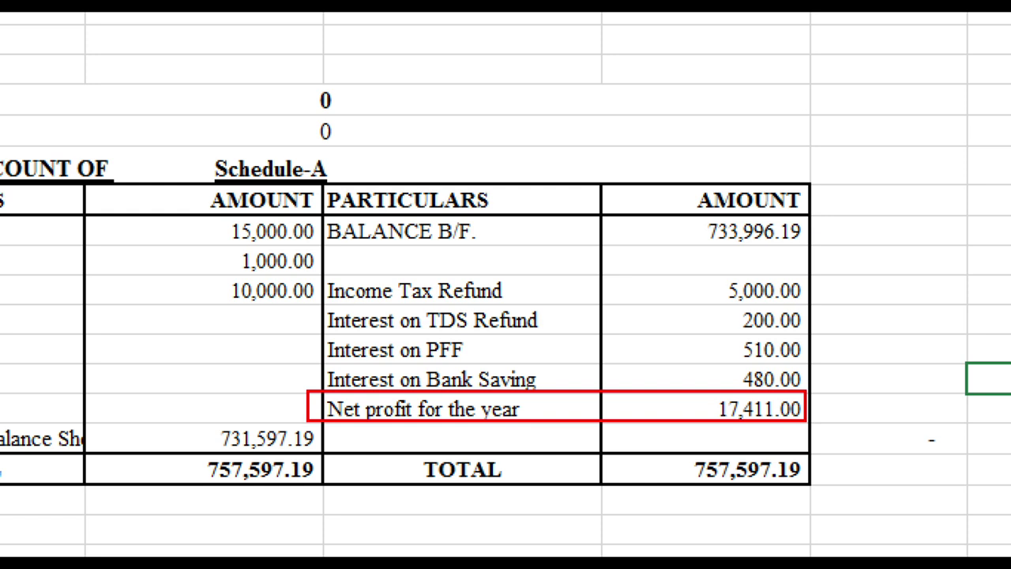
Inspect the Balance C/f formula in B76 and the drawings, advance tax and insurance amounts above it.
{"action": "key", "text": "Escape"}
{"action": "left_click", "coordinate": [218, 410]}
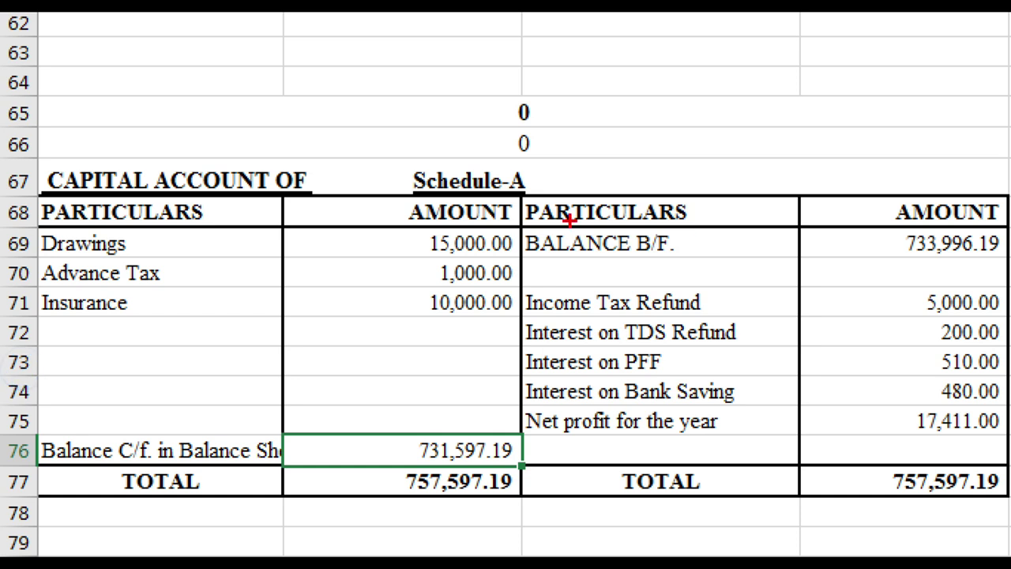
{"action": "mouse_move", "coordinate": [387, 227]}
{"action": "left_mouse_down"}
{"action": "mouse_move", "coordinate": [398, 297]}
{"action": "mouse_move", "coordinate": [422, 347]}
{"action": "mouse_move", "coordinate": [520, 381]}
{"action": "left_mouse_up"}
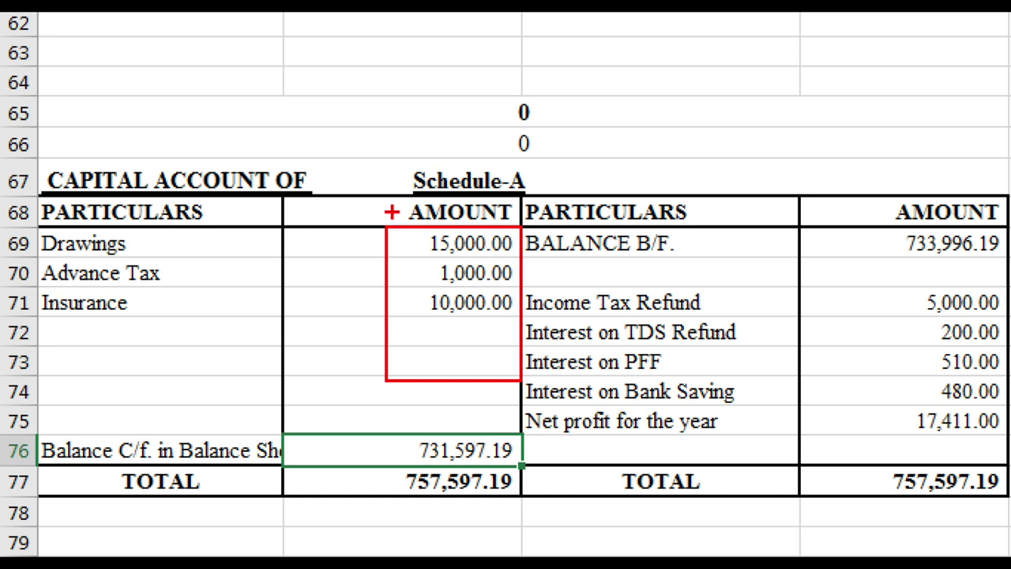
{"action": "mouse_move", "coordinate": [313, 416]}
{"action": "left_mouse_down"}
{"action": "mouse_move", "coordinate": [449, 467]}
{"action": "mouse_move", "coordinate": [531, 466]}
{"action": "left_mouse_up"}
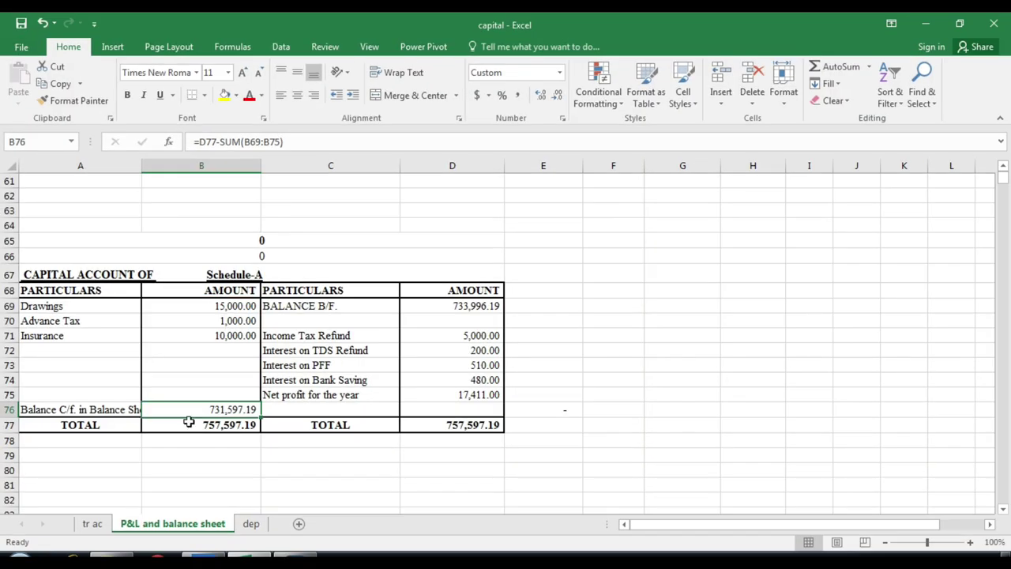
Check the capital account amount in B7 of the projected balance sheet and the formula behind it.
{"action": "scroll", "coordinate": [427, 142], "scroll_direction": "up", "scroll_amount": 3}
{"action": "scroll", "coordinate": [214, 252], "scroll_direction": "up", "scroll_amount": 17}
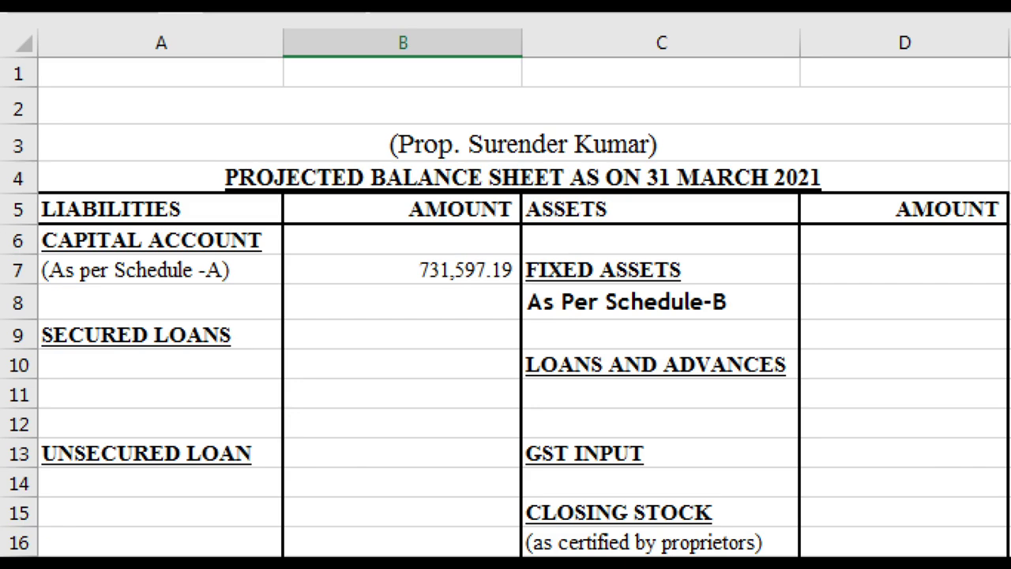
{"action": "left_click_drag", "start_coordinate": [172, 261], "coordinate": [181, 270]}
{"action": "left_click_drag", "start_coordinate": [362, 251], "coordinate": [519, 292]}
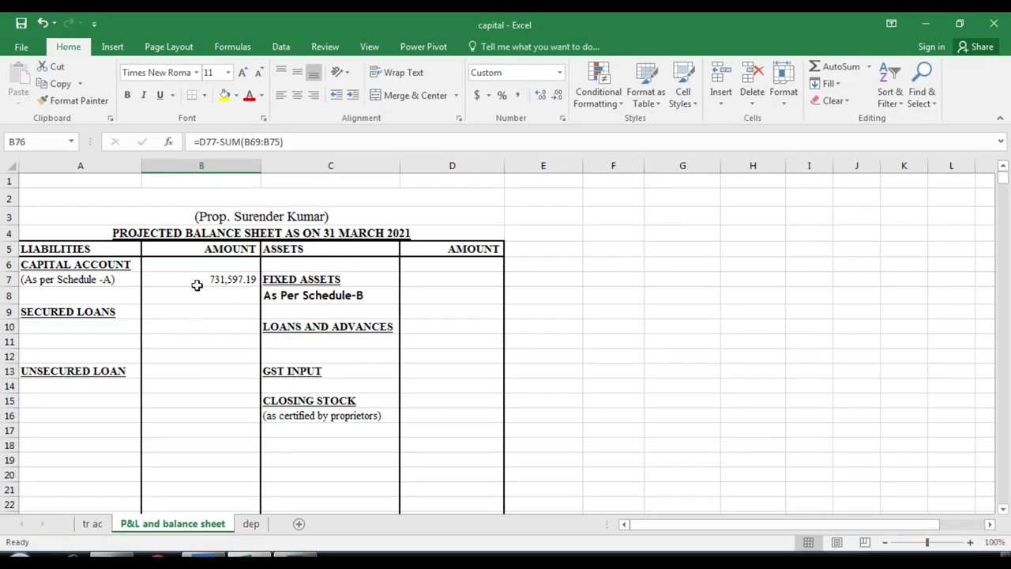
{"action": "left_click", "coordinate": [392, 284]}
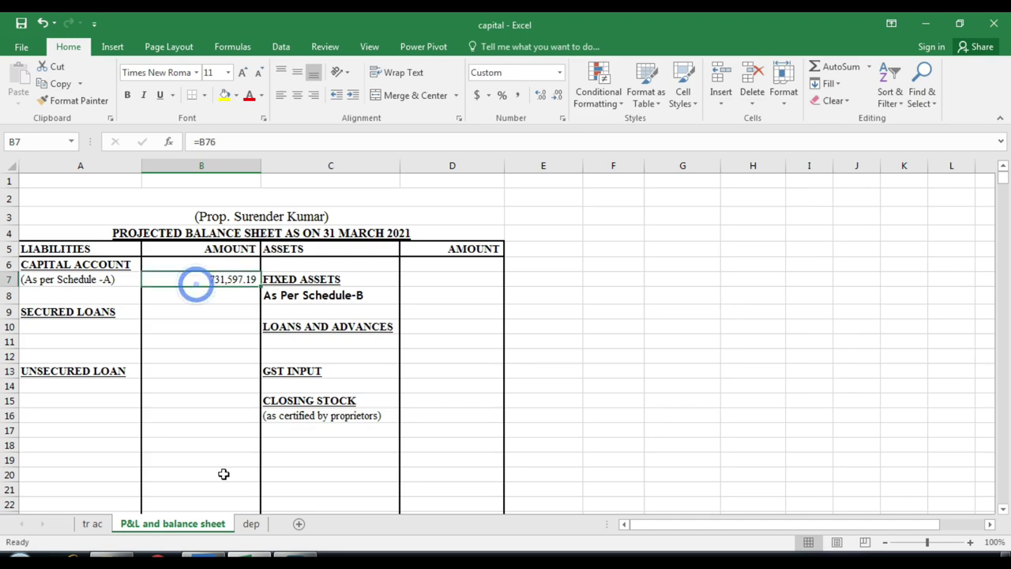
Compare the capital account total in TallyPrime's balance sheet with the capital amount in the Excel balance sheet.
{"action": "key", "text": "alt+Tab"}
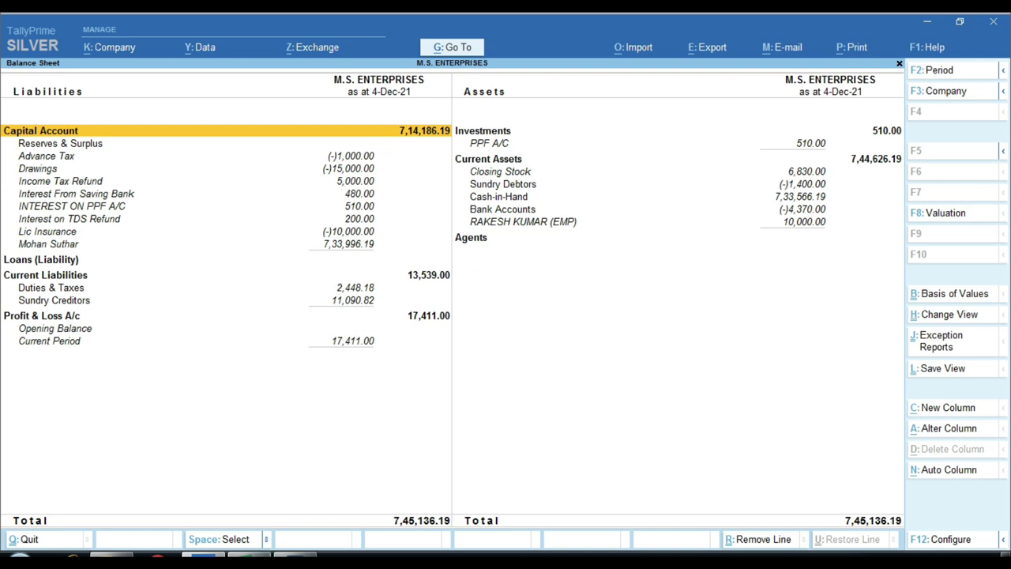
{"action": "key", "text": "alt+Tab"}
{"action": "left_click", "coordinate": [183, 327]}
{"action": "left_click", "coordinate": [186, 278]}
{"action": "key", "text": "ctrl"}
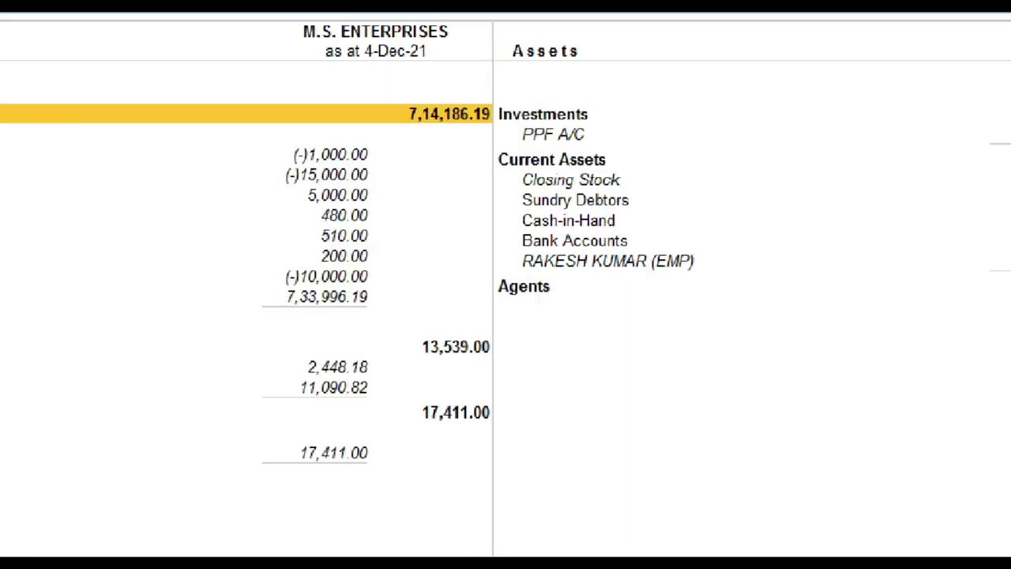
{"action": "mouse_move", "coordinate": [387, 97]}
{"action": "left_mouse_down"}
{"action": "mouse_move", "coordinate": [469, 124]}
{"action": "mouse_move", "coordinate": [546, 131]}
{"action": "left_mouse_up"}
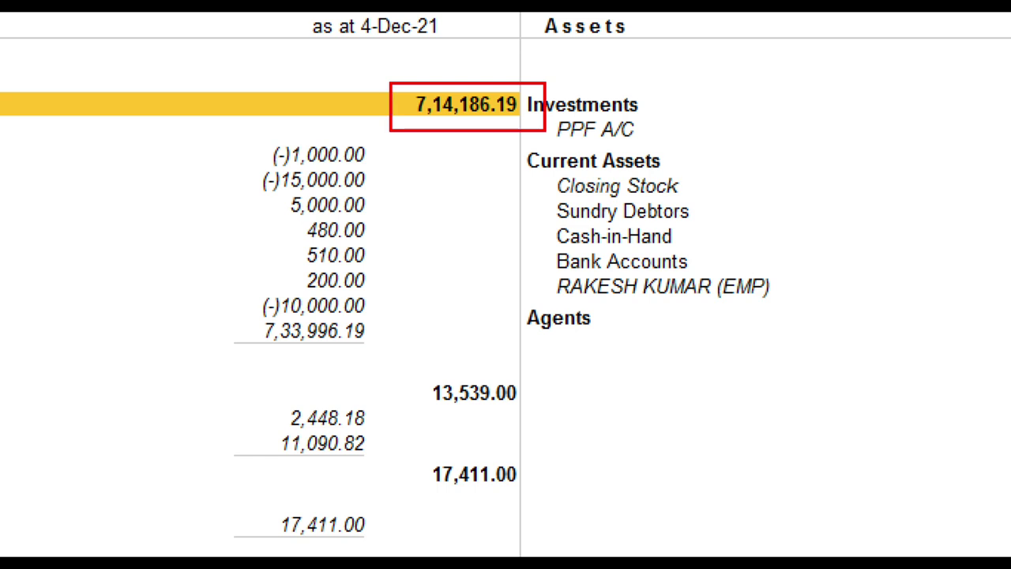
Review the December vouchers of the Drawings ledger from the balance sheet, and return to the Gateway of Tally.
{"action": "left_click", "coordinate": [118, 196]}
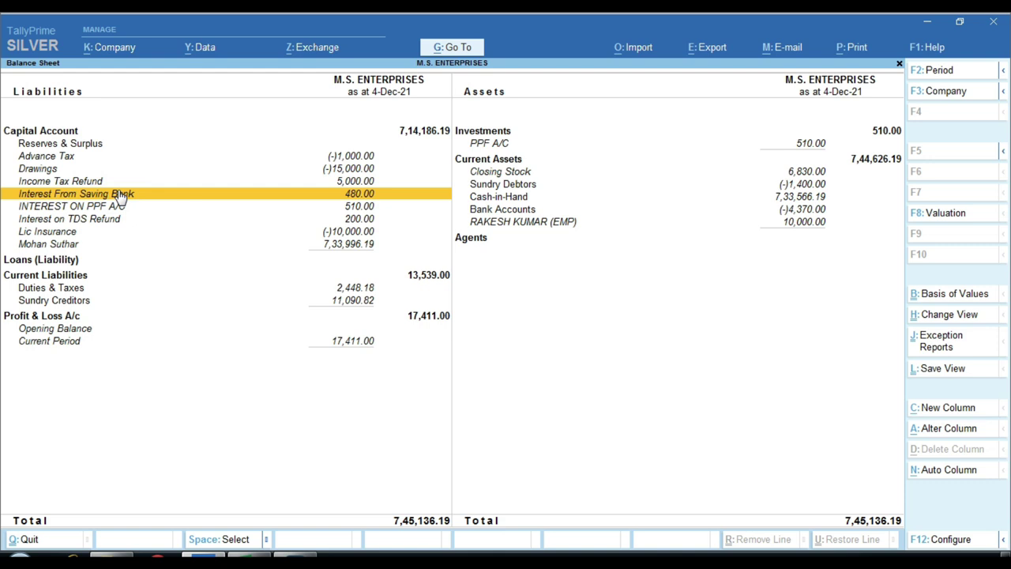
{"action": "key", "text": "Up"}
{"action": "key", "text": "Up"}
{"action": "key", "text": "Return"}
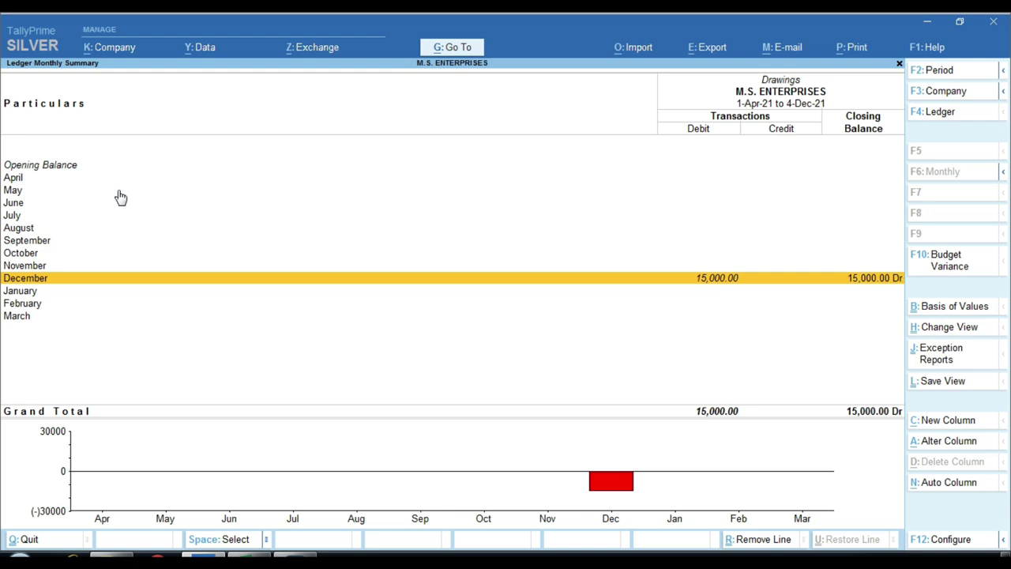
{"action": "key", "text": "Return"}
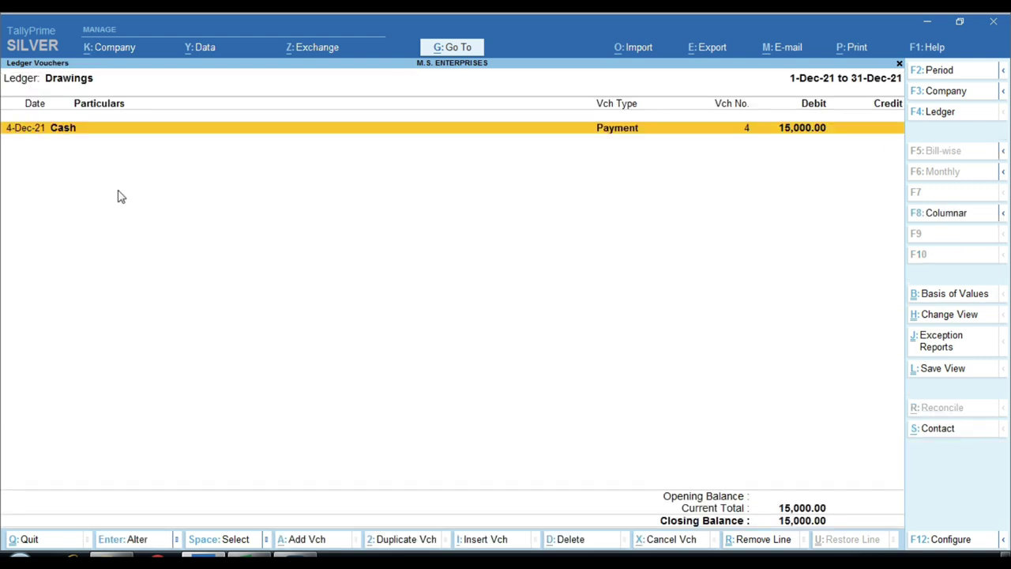
{"action": "key", "text": "Escape"}
{"action": "key", "text": "Escape"}
{"action": "key", "text": "Escape"}
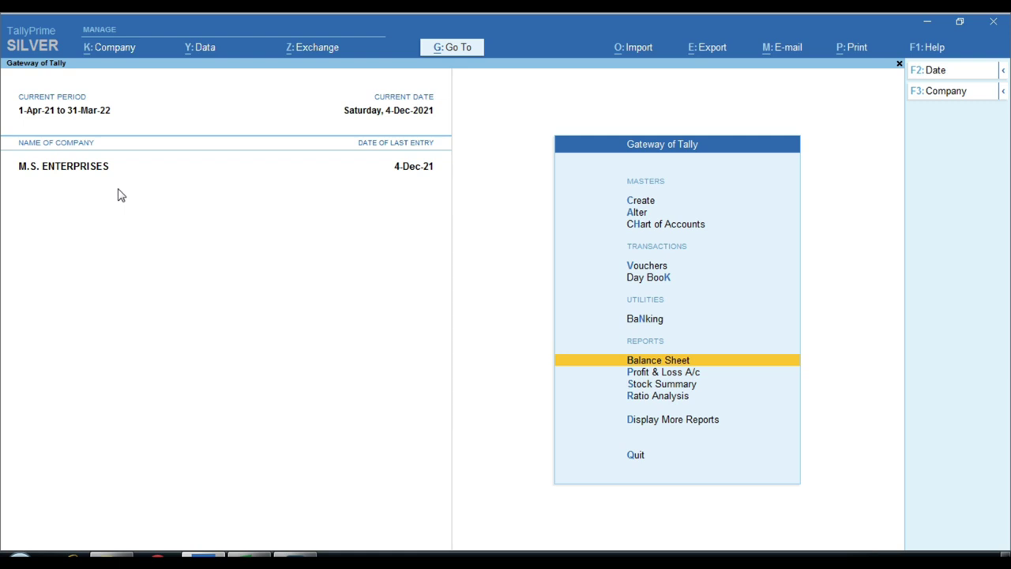
Change the company's current period to run from 1-4-2022 to 31-3-2023.
{"action": "key", "text": "Home"}
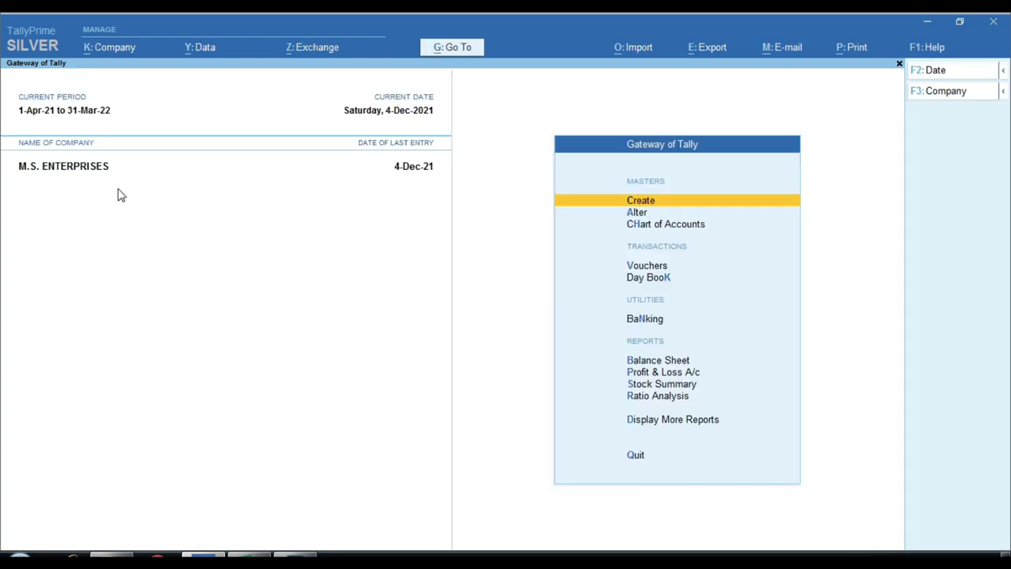
{"action": "key", "text": "Down"}
{"action": "key", "text": "alt"}
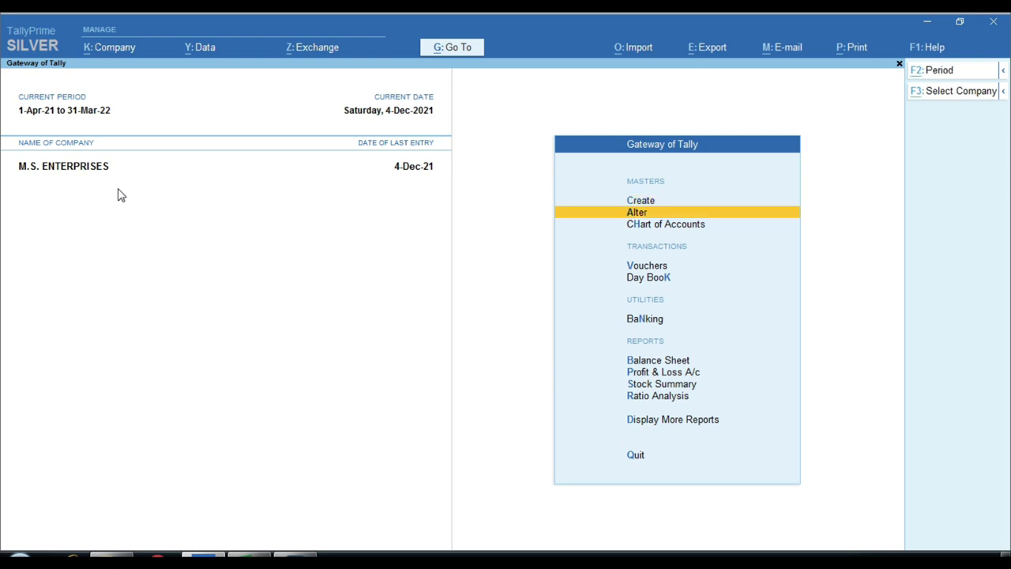
{"action": "key", "text": "alt+F2"}
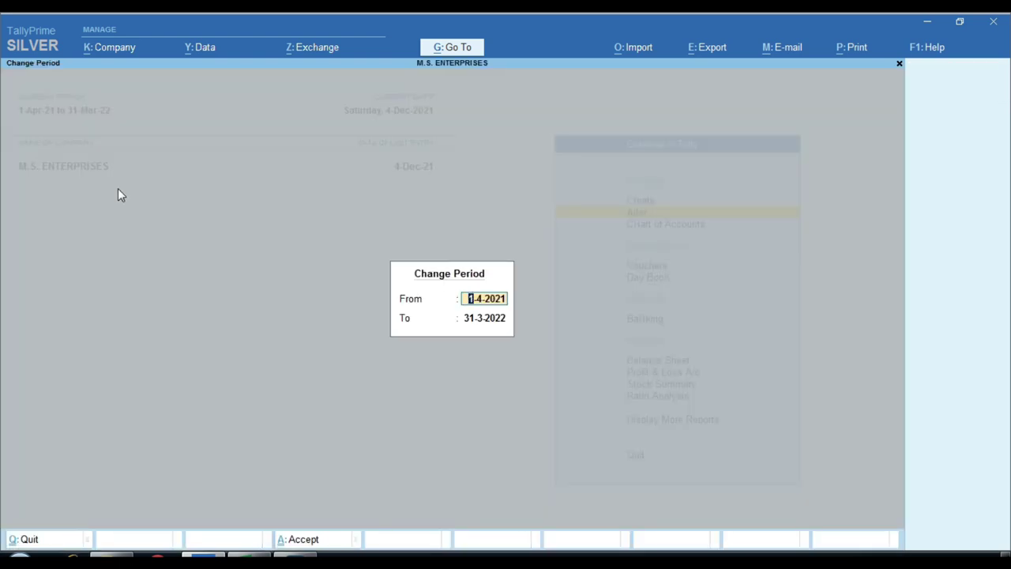
{"action": "key", "text": "BackSpace"}
{"action": "type", "text": "2"}
{"action": "key", "text": "Return"}
{"action": "key", "text": "BackSpace"}
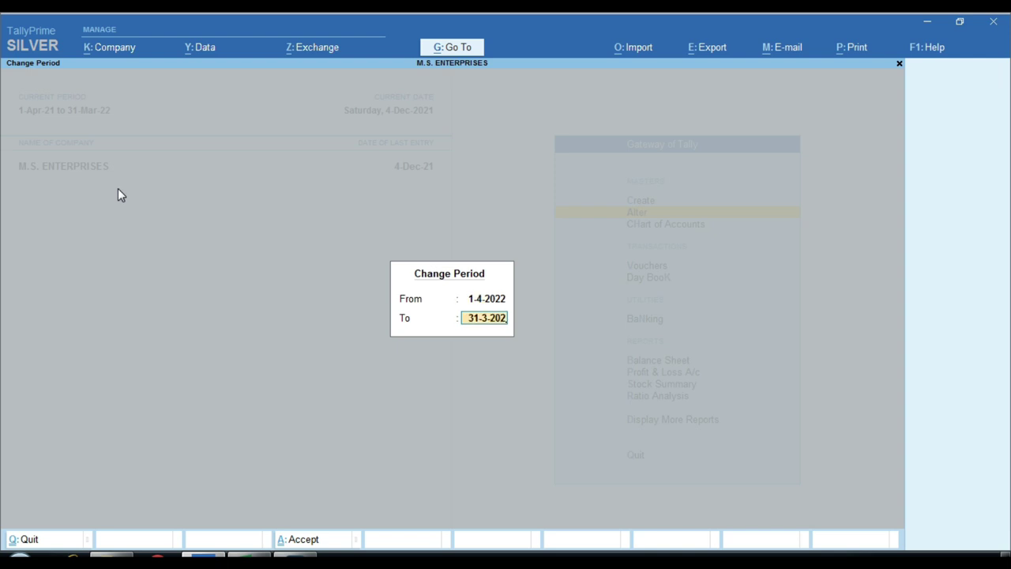
{"action": "type", "text": "3"}
{"action": "key", "text": "Return"}
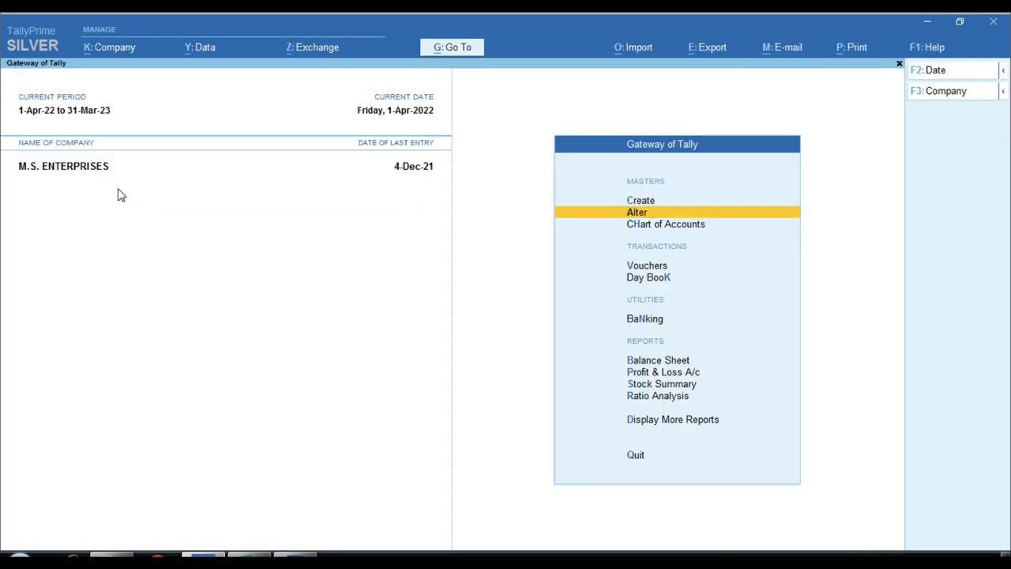
Open the detailed balance sheet for the new period and examine its capital account total.
{"action": "key", "text": "b"}
{"action": "key", "text": "alt+F5"}
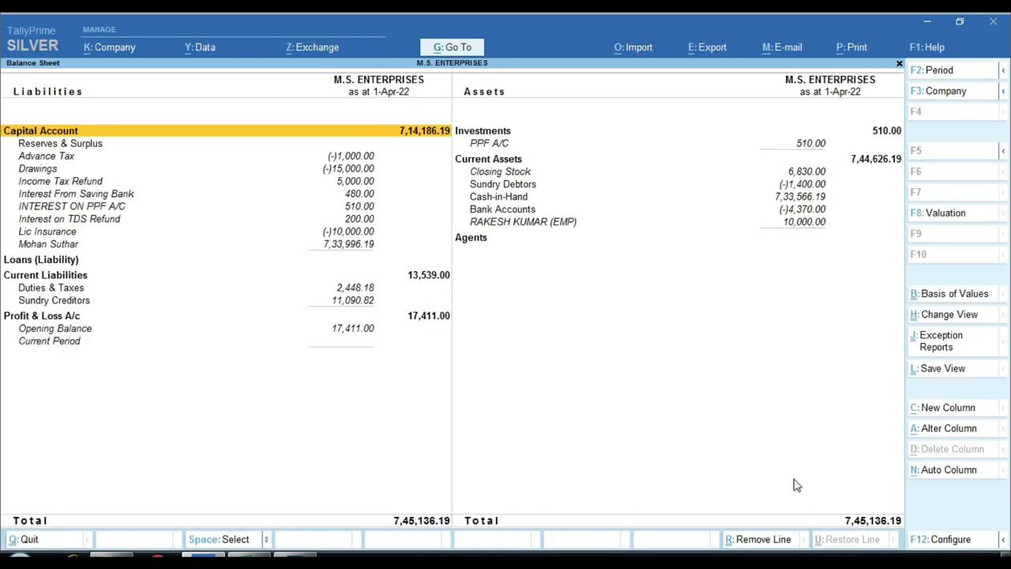
{"action": "key", "text": "ctrl"}
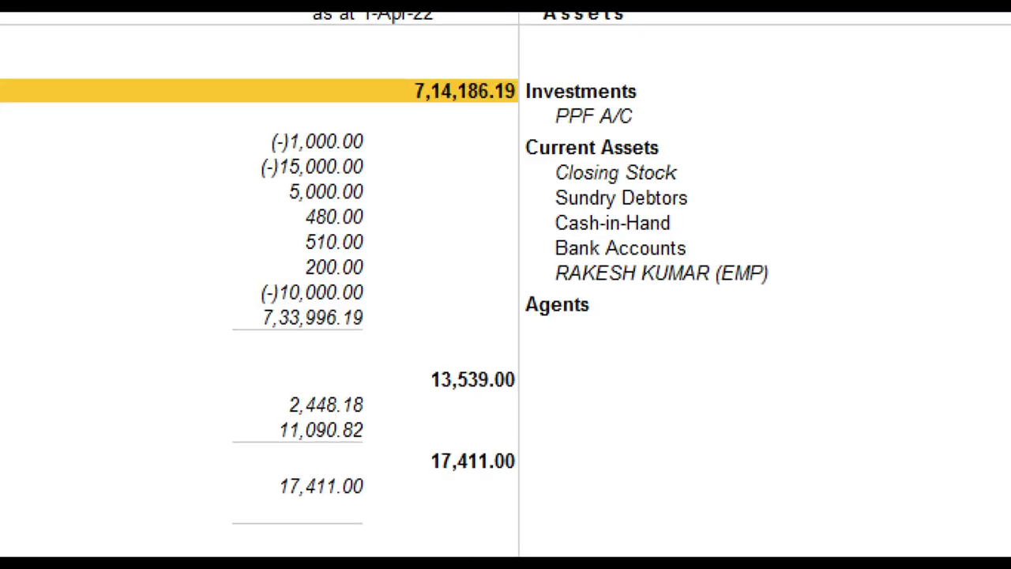
{"action": "mouse_move", "coordinate": [395, 60]}
{"action": "left_mouse_down"}
{"action": "mouse_move", "coordinate": [419, 84]}
{"action": "mouse_move", "coordinate": [521, 124]}
{"action": "left_mouse_up"}
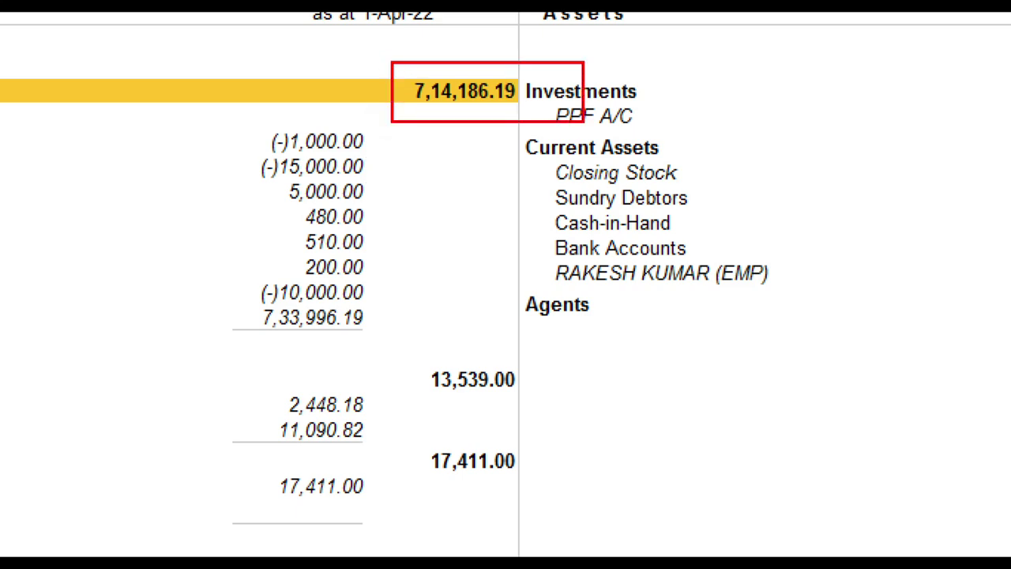
Check the new-year capital account total against cell B7 of the Excel balance sheet, and return to TallyPrime.
{"action": "key", "text": "alt+Tab"}
{"action": "left_click", "coordinate": [206, 335]}
{"action": "left_click_drag", "start_coordinate": [180, 268], "coordinate": [286, 306]}
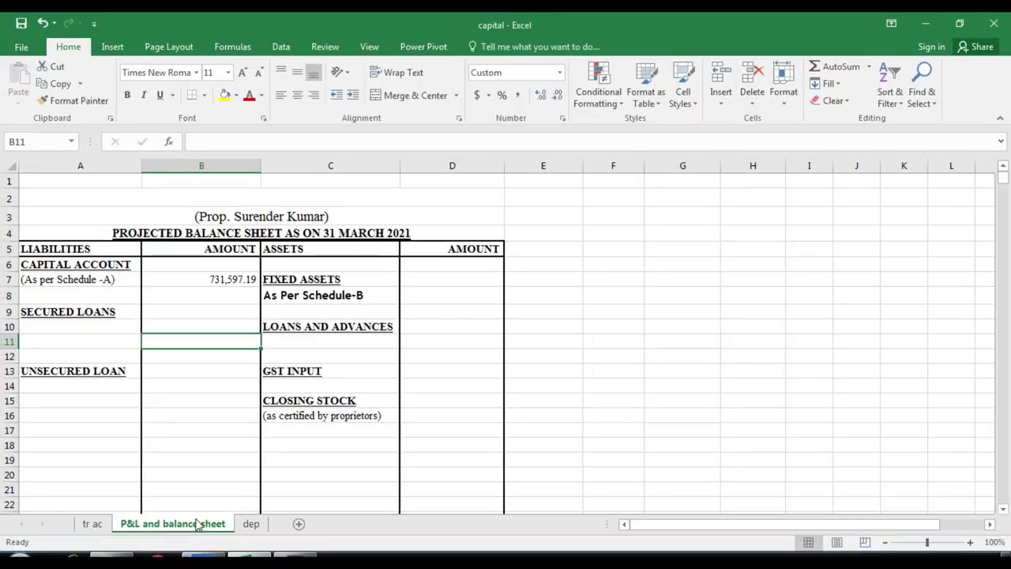
{"action": "key", "text": "alt+Tab"}
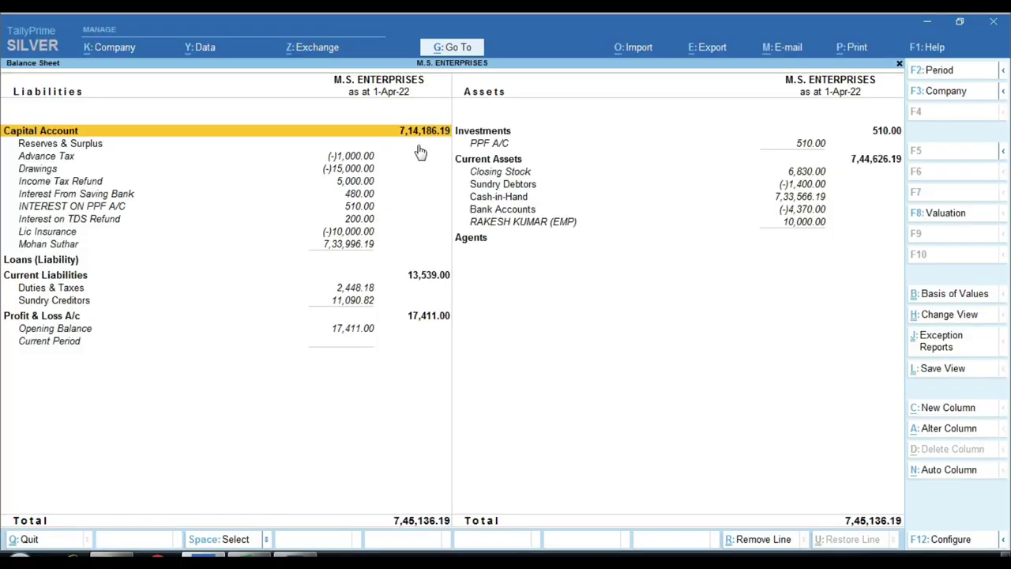
{"action": "left_click", "coordinate": [322, 183]}
Open the ledger vouchers of the Drawings account from the account books for the new period.
{"action": "key", "text": "Escape"}
{"action": "key", "text": "Down"}
{"action": "key", "text": "Down"}
{"action": "key", "text": "Down"}
{"action": "key", "text": "Down"}
{"action": "key", "text": "Down"}
{"action": "key", "text": "Down"}
{"action": "key", "text": "Down"}
{"action": "key", "text": "Down"}
{"action": "key", "text": "Down"}
{"action": "key", "text": "Down"}
{"action": "key", "text": "Down"}
{"action": "key", "text": "Down"}
{"action": "key", "text": "Down"}
{"action": "key", "text": "Down"}
{"action": "key", "text": "Down"}
{"action": "key", "text": "Down"}
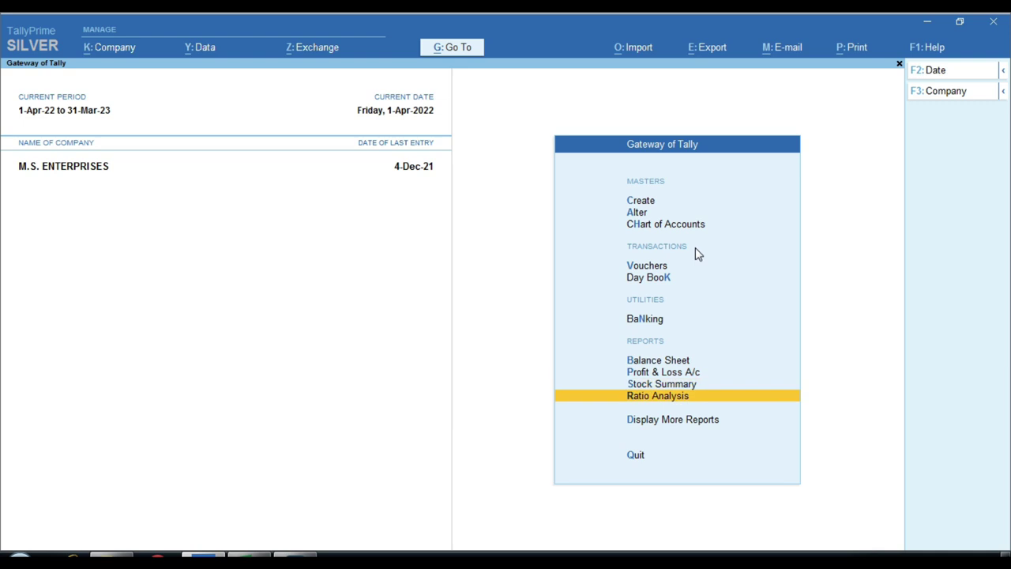
{"action": "key", "text": "Return"}
{"action": "key", "text": "Down"}
{"action": "key", "text": "Down"}
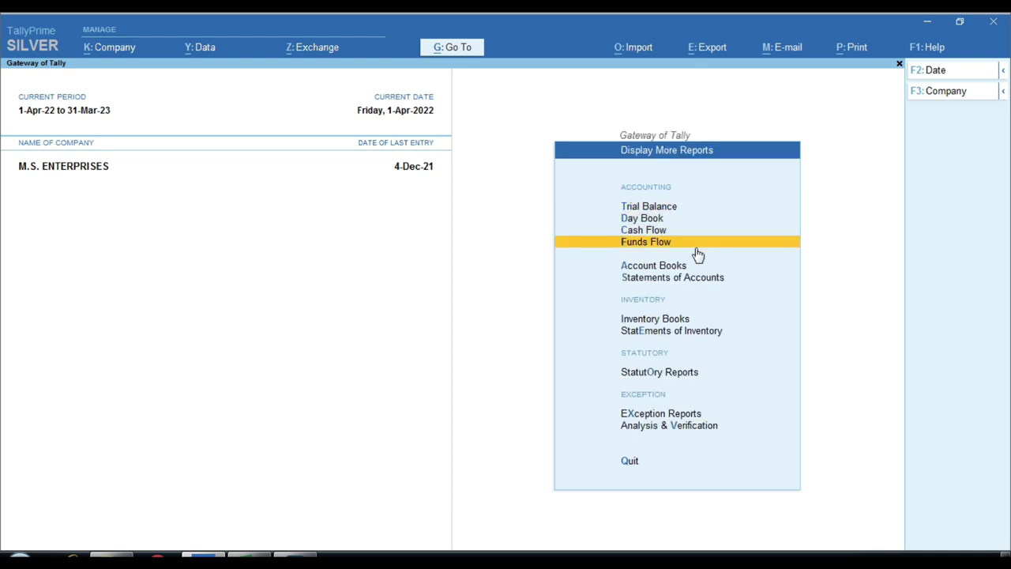
{"action": "key", "text": "Down"}
{"action": "key", "text": "Return"}
{"action": "key", "text": "Down"}
{"action": "key", "text": "Return"}
{"action": "type", "text": "dr"}
{"action": "key", "text": "Return"}
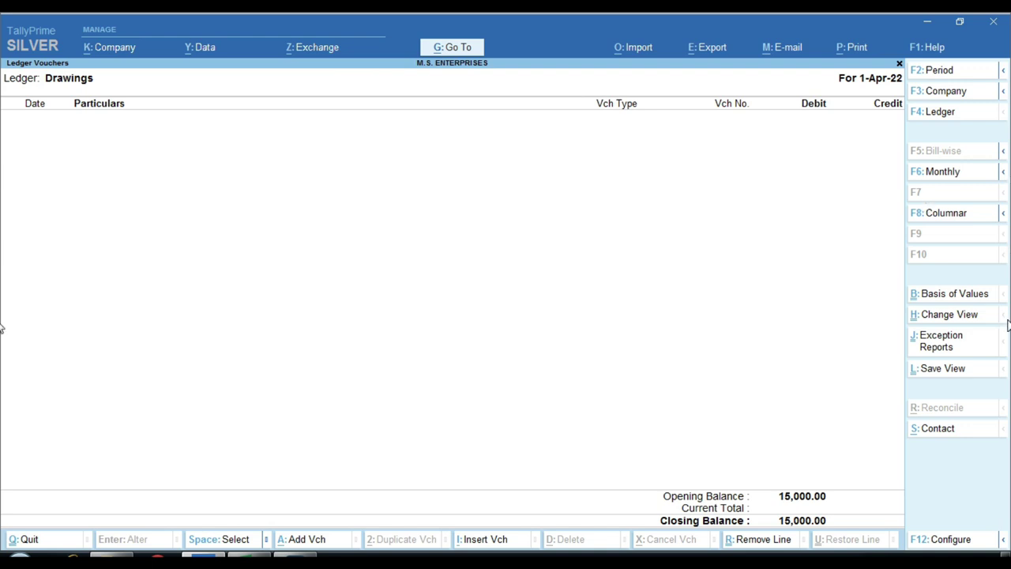
Check the closing balance of the Drawings ledger and return to the Gateway of Tally.
{"action": "key", "text": "ctrl"}
{"action": "left_click", "coordinate": [806, 510]}
{"action": "key", "text": "Escape"}
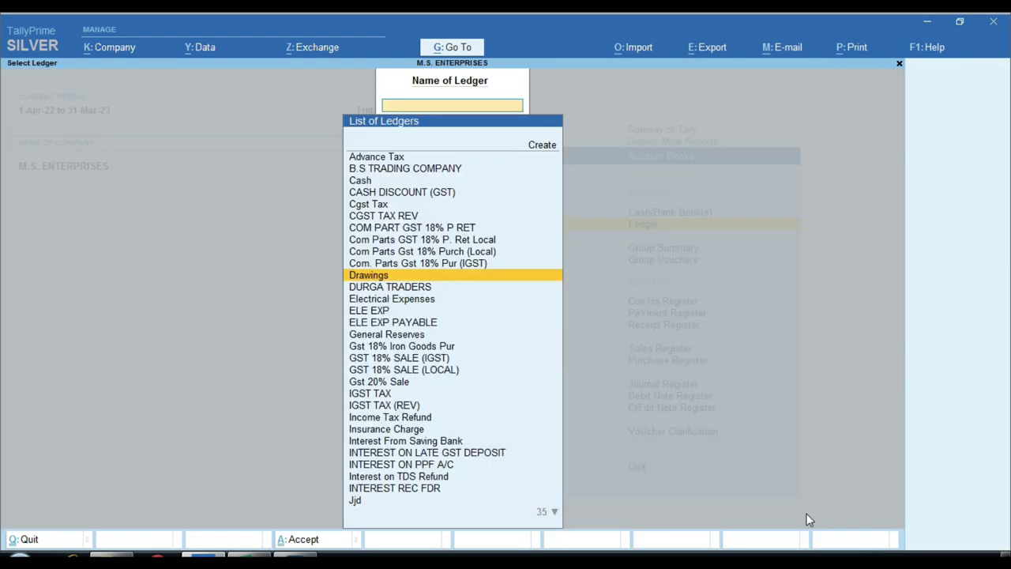
{"action": "key", "text": "Escape"}
{"action": "key", "text": "Home"}
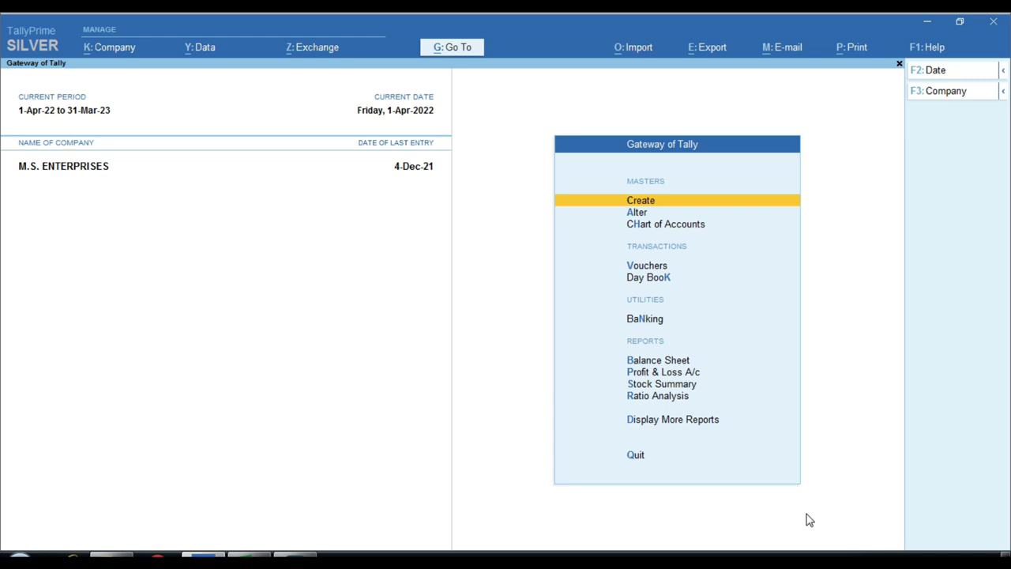
Change the company's current period to run from 1-4-2021 to 31-3-2022.
{"action": "key", "text": "alt+F2"}
{"action": "key", "text": "BackSpace"}
{"action": "type", "text": "1-4-2021"}
{"action": "key", "text": "Return"}
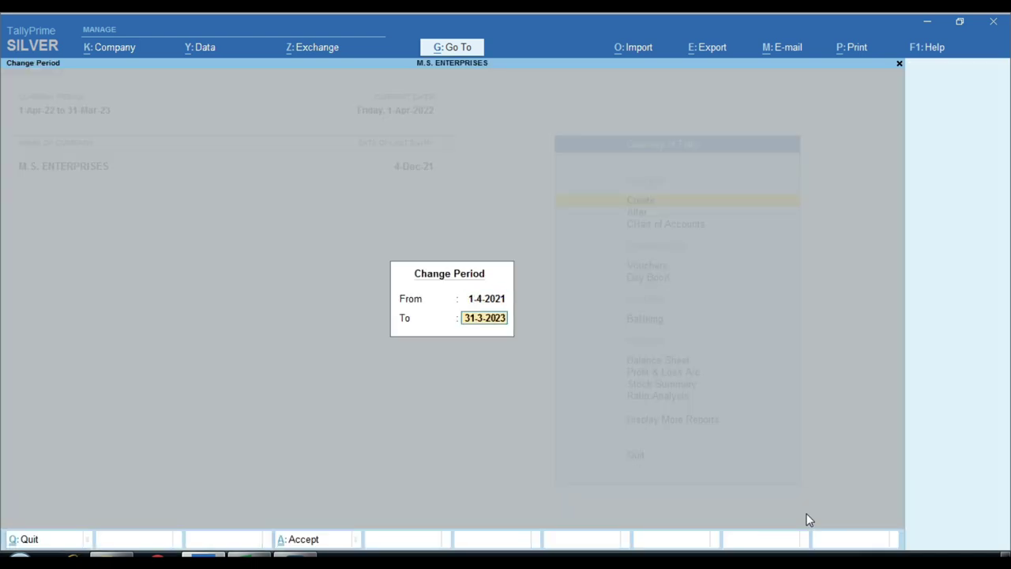
{"action": "key", "text": "BackSpace"}
{"action": "type", "text": "2"}
{"action": "key", "text": "Return"}
Open the balance sheet for the restored period, examine its capital account items and profit, and return to the Gateway of Tally.
{"action": "key", "text": "b"}
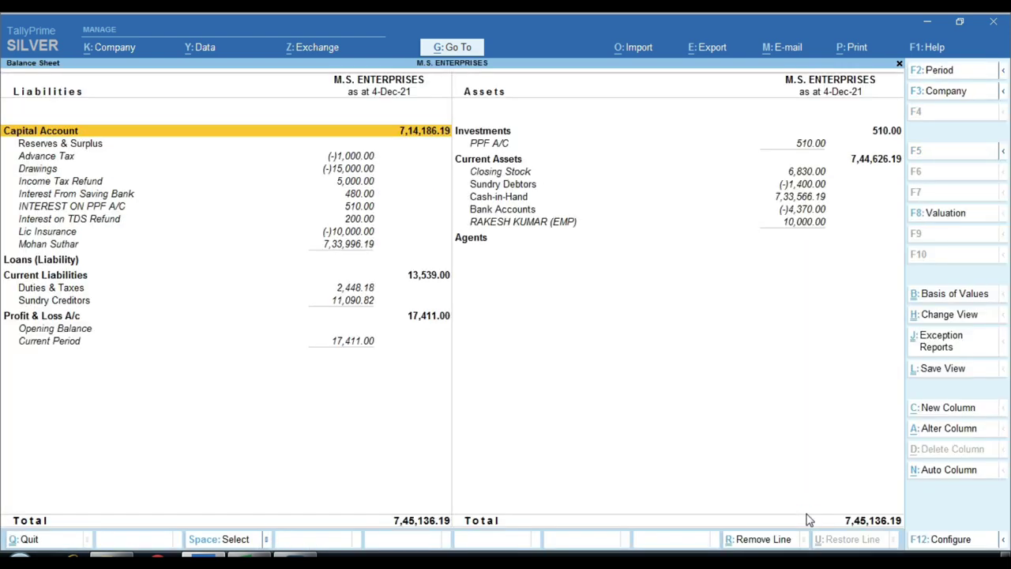
{"action": "key", "text": "Down"}
{"action": "key", "text": "Down"}
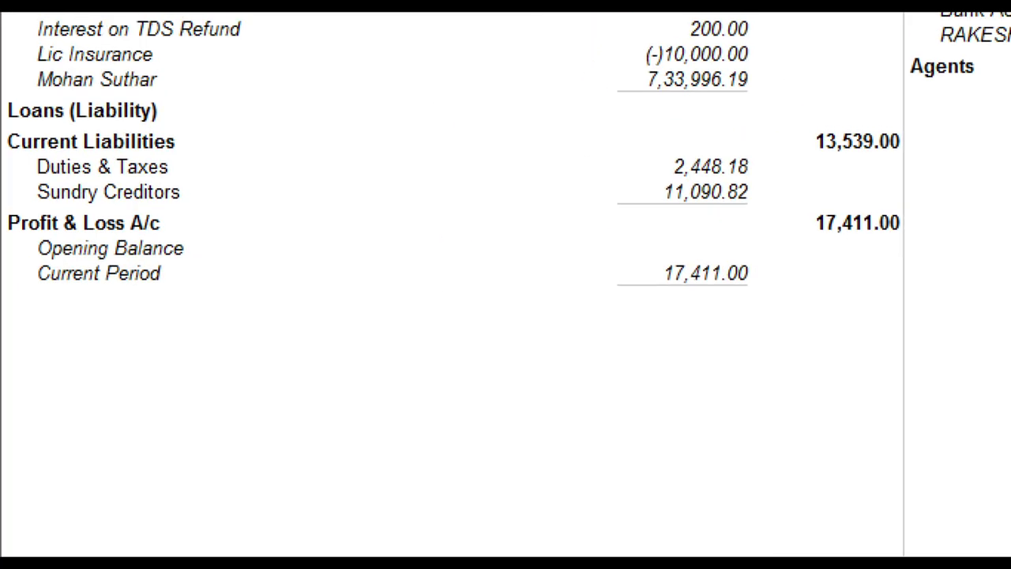
{"action": "mouse_move", "coordinate": [23, 84]}
{"action": "left_mouse_down"}
{"action": "mouse_move", "coordinate": [517, 127]}
{"action": "mouse_move", "coordinate": [863, 127]}
{"action": "left_mouse_up"}
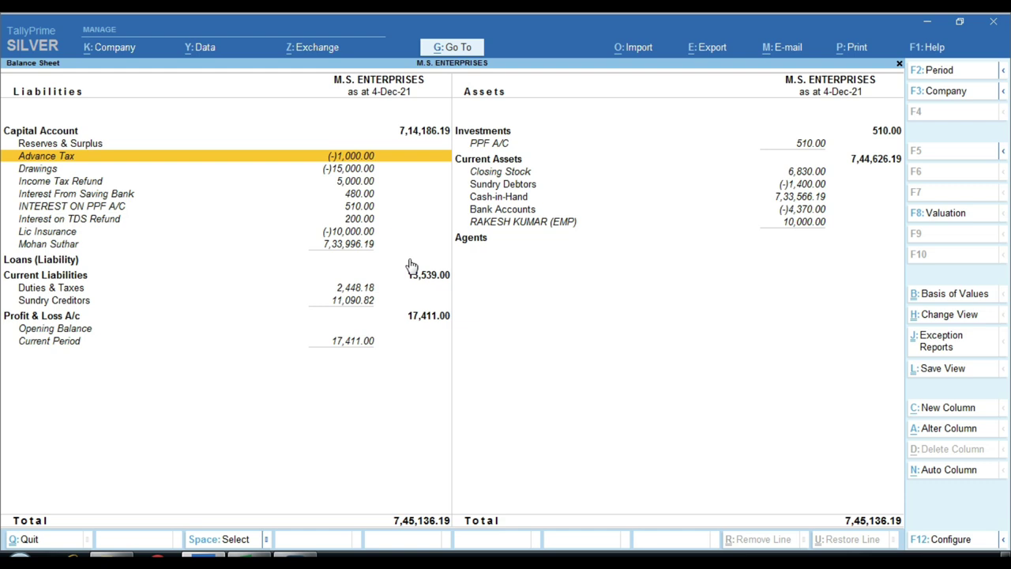
{"action": "key", "text": "Escape"}
{"action": "key", "text": "Escape"}
{"action": "key", "text": "Escape"}
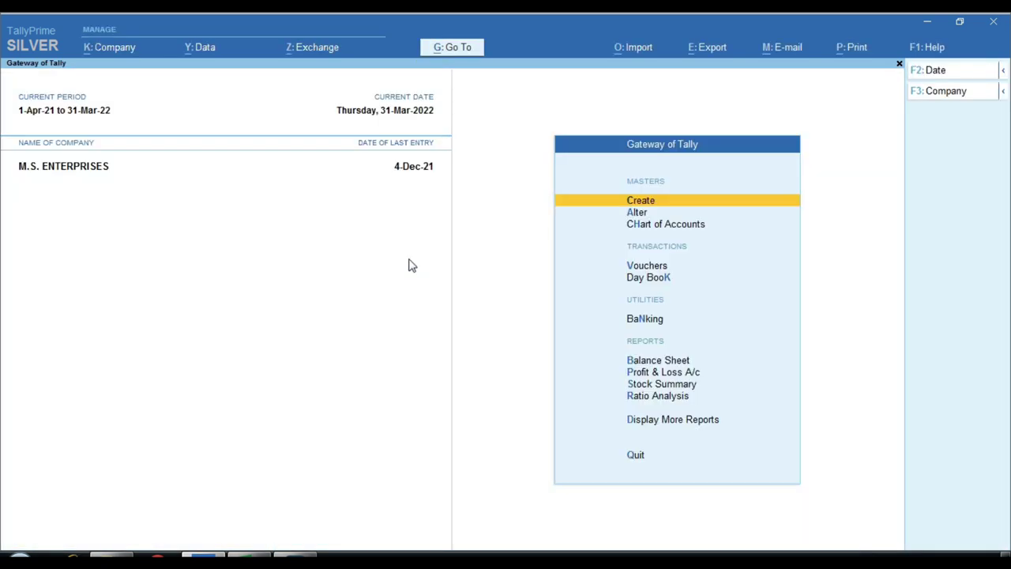
Start a new journal voucher dated 31-3-2022.
{"action": "key", "text": "Down"}
{"action": "key", "text": "Down"}
{"action": "key", "text": "Down"}
{"action": "key", "text": "Return"}
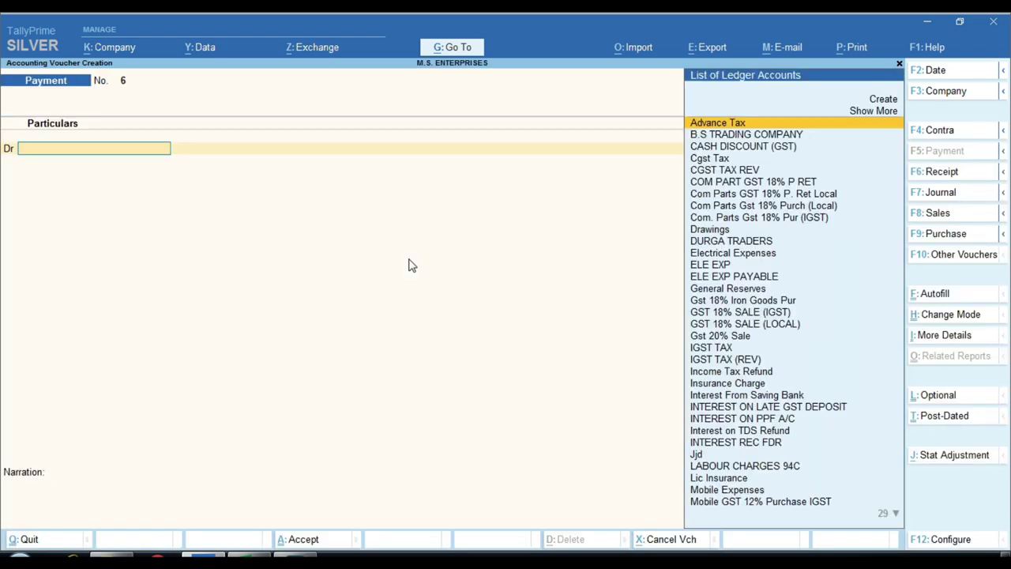
{"action": "key", "text": "F2"}
{"action": "type", "text": "31-3"}
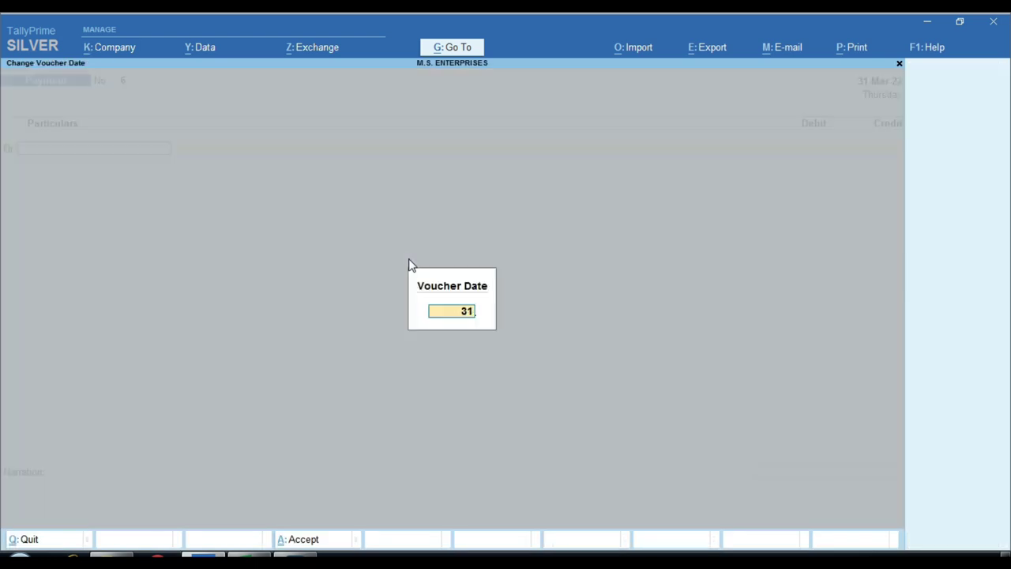
{"action": "key", "text": "Return"}
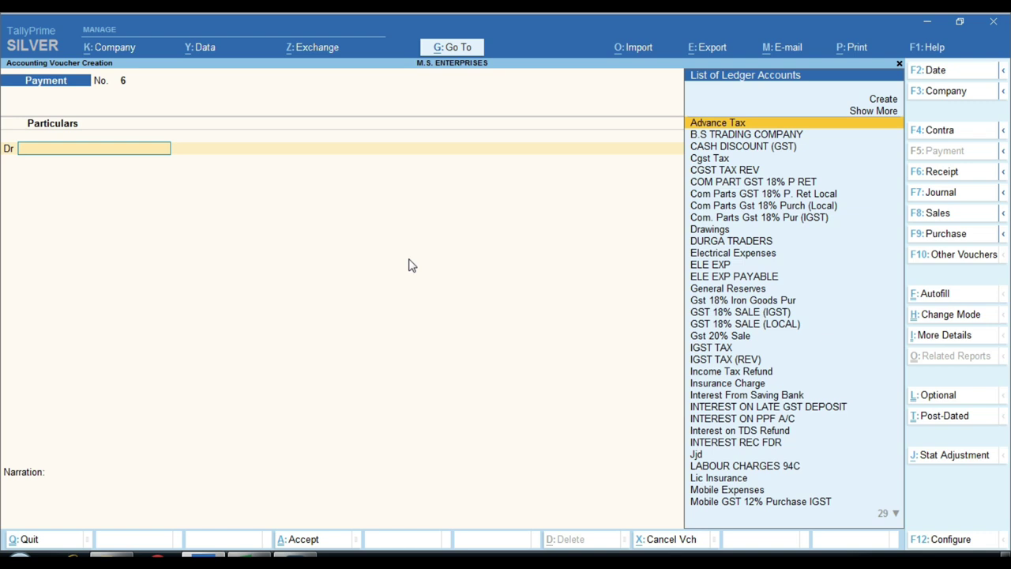
{"action": "key", "text": "Escape"}
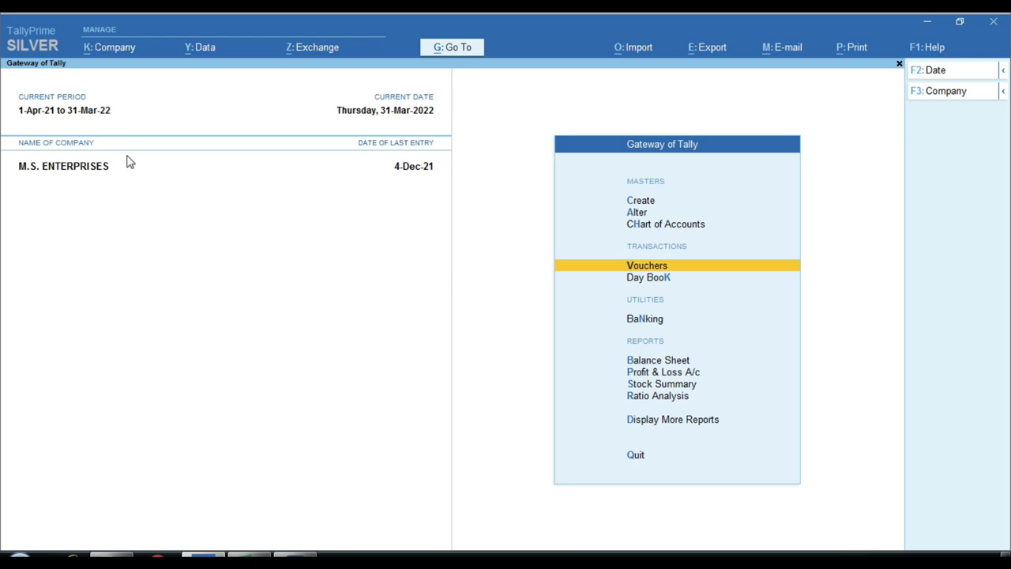
{"action": "key", "text": "Return"}
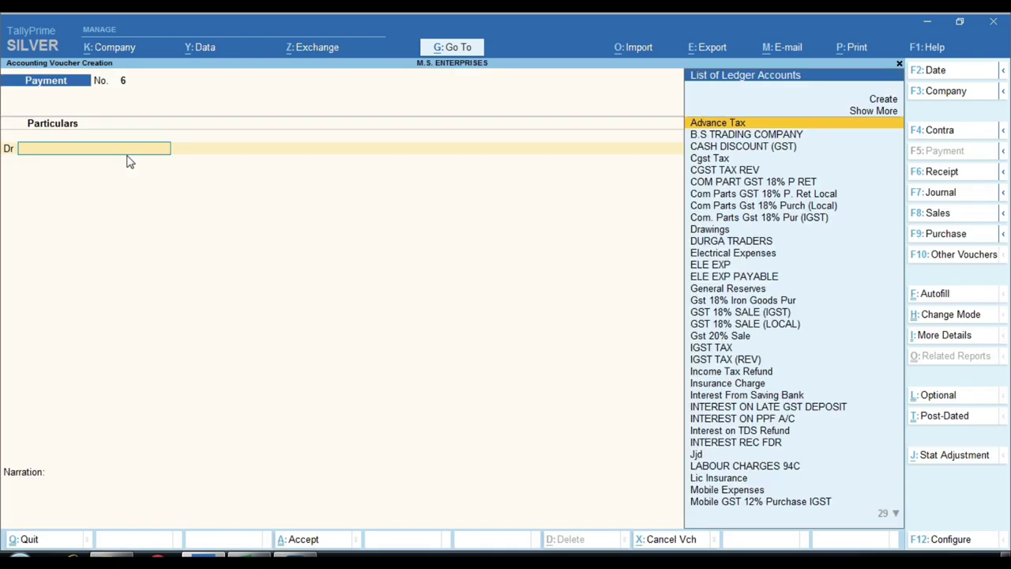
{"action": "key", "text": "F7"}
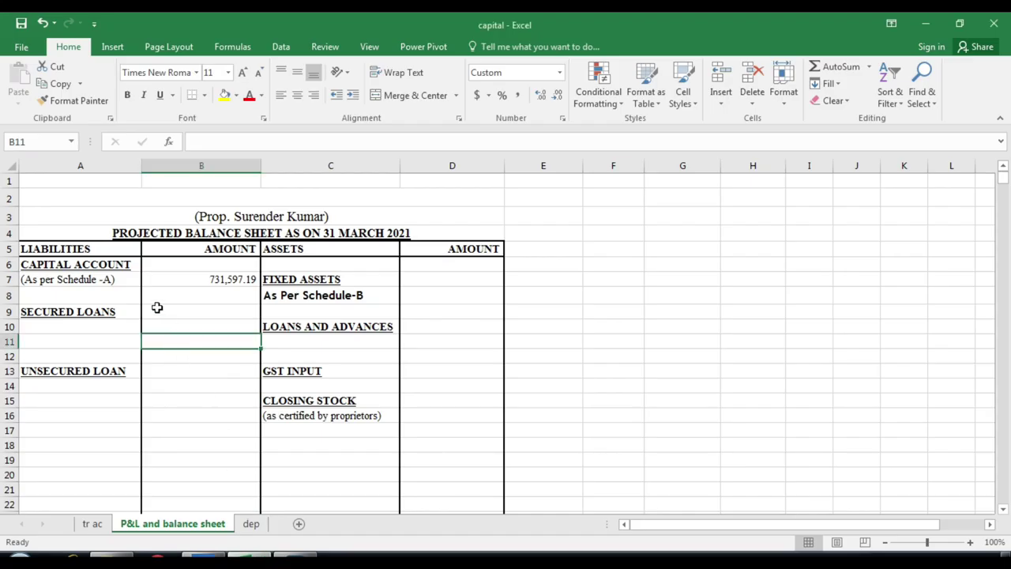
Check the income and net profit entries of the Schedule-A capital account in Excel, and return to TallyPrime.
{"action": "scroll", "coordinate": [167, 307], "scroll_direction": "down", "scroll_amount": 11}
{"action": "scroll", "coordinate": [169, 411], "scroll_direction": "down", "scroll_amount": 10}
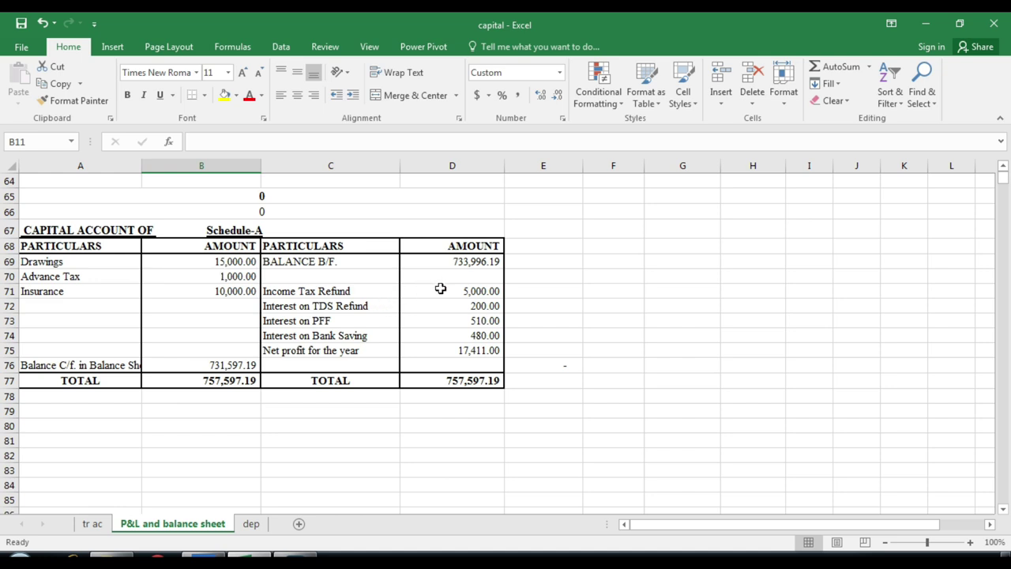
{"action": "scroll", "coordinate": [426, 290], "scroll_direction": "down", "scroll_amount": 1}
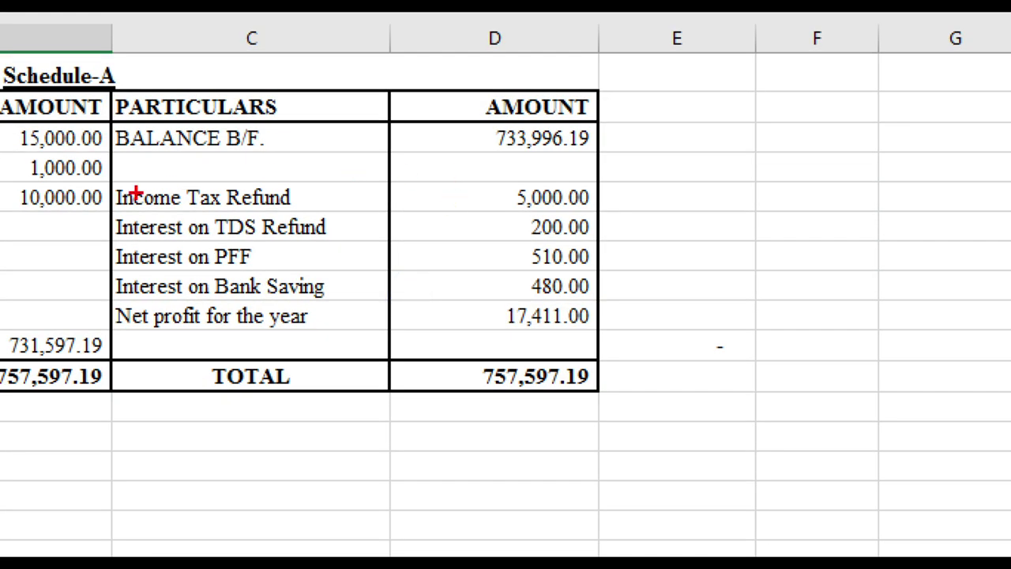
{"action": "mouse_move", "coordinate": [93, 181]}
{"action": "left_mouse_down"}
{"action": "mouse_move", "coordinate": [167, 242]}
{"action": "mouse_move", "coordinate": [603, 354]}
{"action": "mouse_move", "coordinate": [638, 355]}
{"action": "mouse_move", "coordinate": [633, 343]}
{"action": "left_mouse_up"}
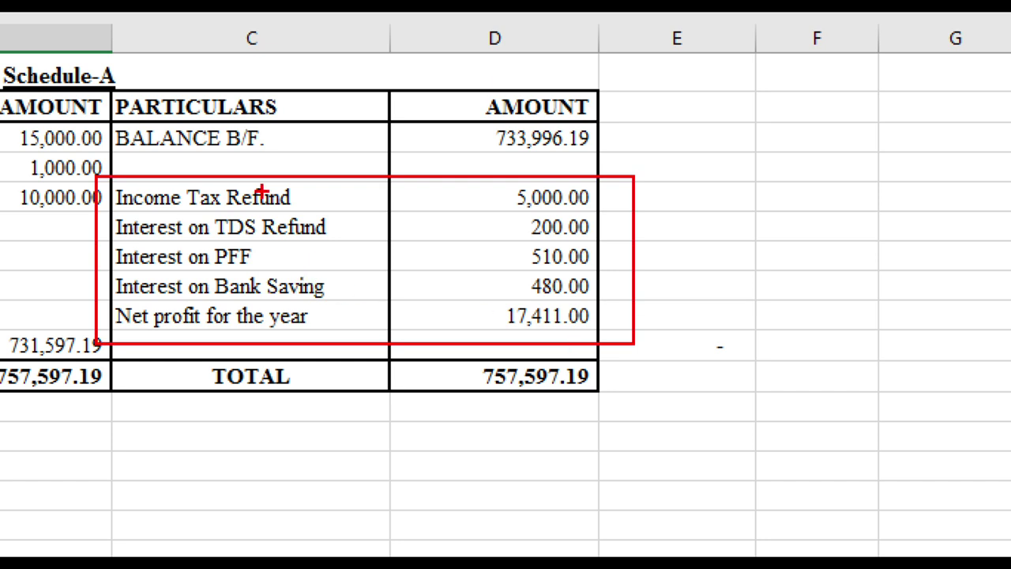
{"action": "left_click", "coordinate": [467, 199]}
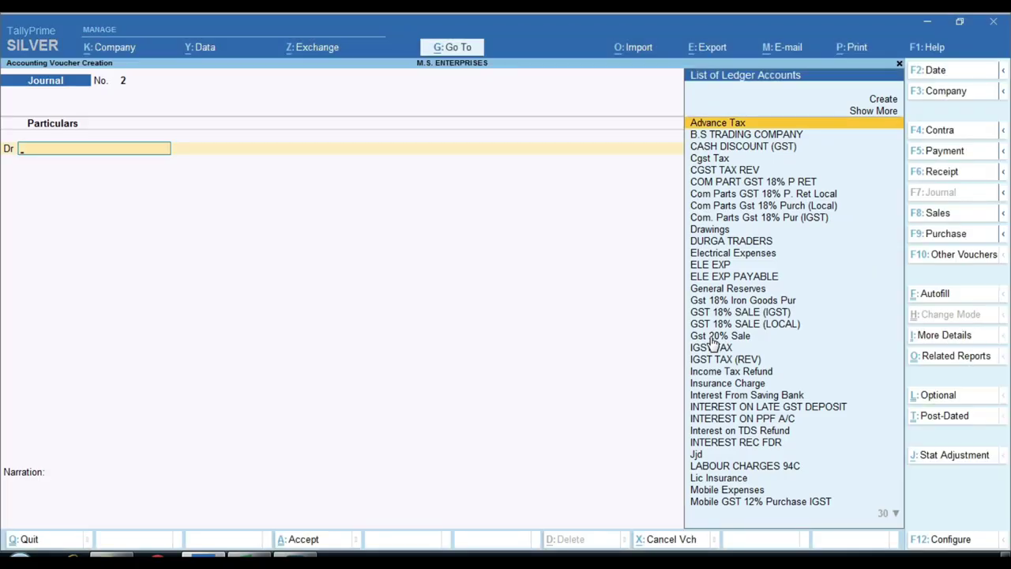
Debit the Income Tax Refund ledger with 5000 in the journal voucher.
{"action": "type", "text": "Inco"}
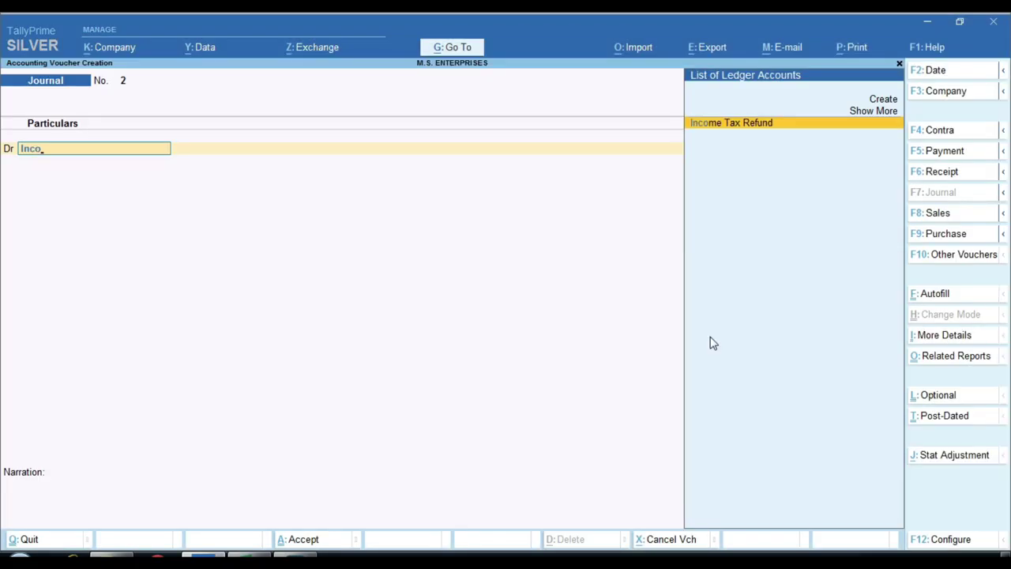
{"action": "key", "text": "Return"}
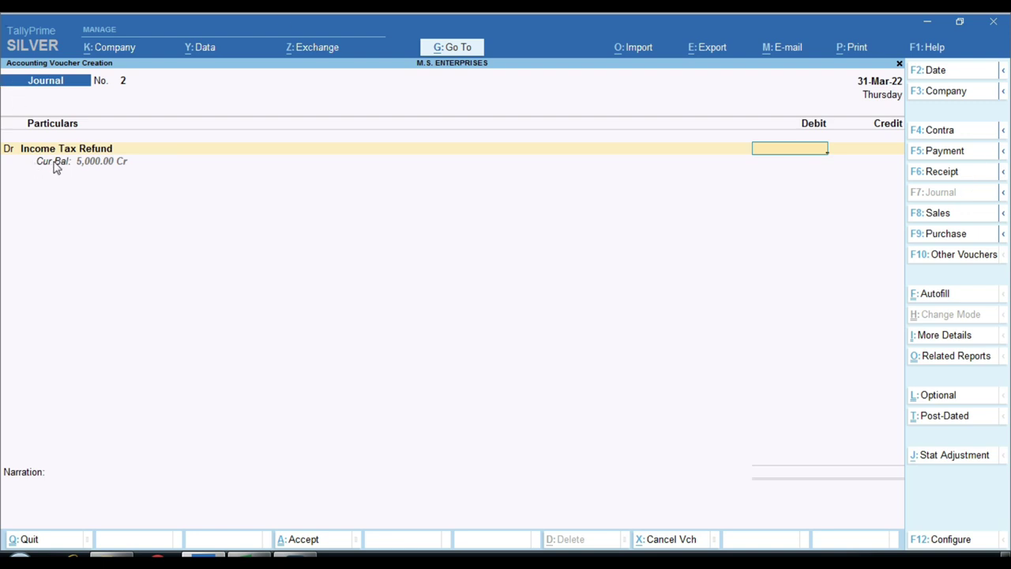
{"action": "type", "text": "5000"}
{"action": "key", "text": "Return"}
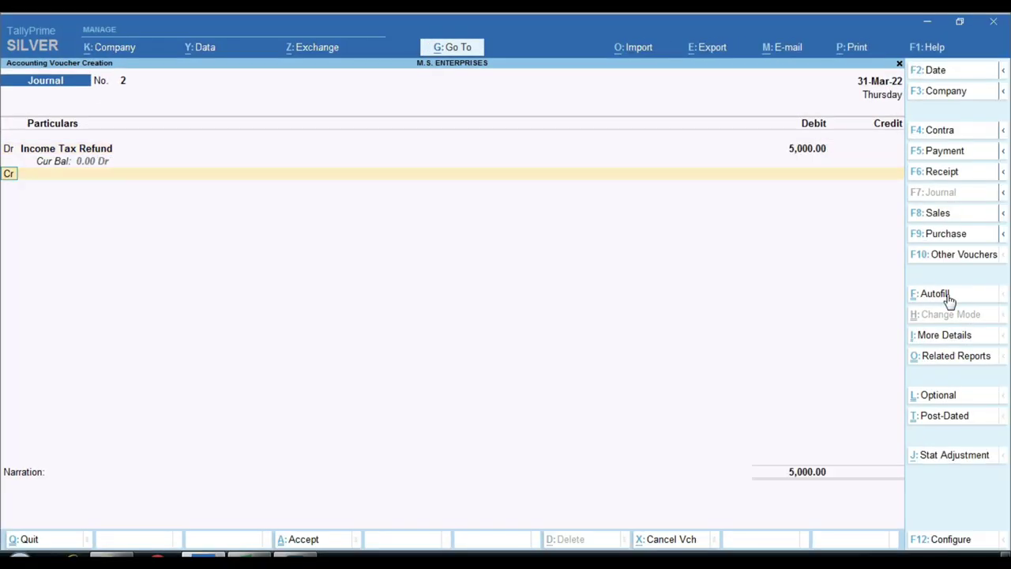
Add a debit line for Interest on TDS Refund with 200, checking the entry against the Excel schedule.
{"action": "key", "text": "Return"}
{"action": "key", "text": "alt+Tab"}
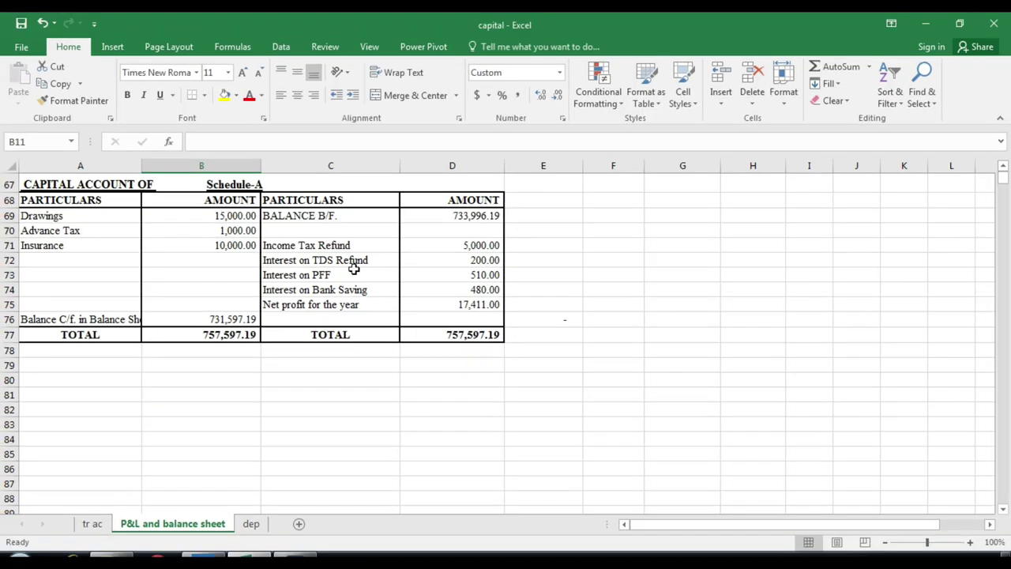
{"action": "key", "text": "alt+Tab"}
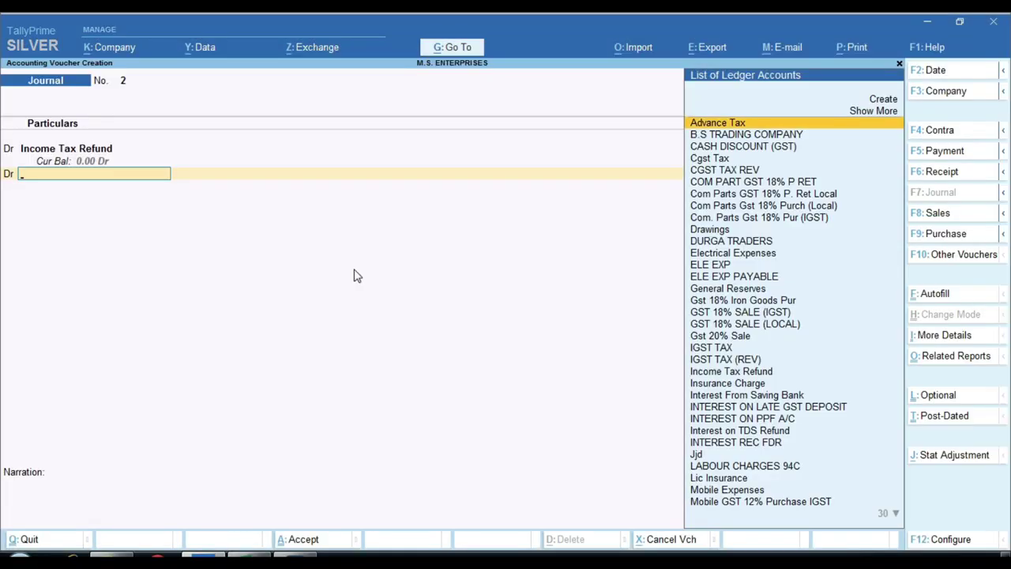
{"action": "type", "text": "Inter"}
{"action": "key", "text": "Down"}
{"action": "key", "text": "Down"}
{"action": "key", "text": "Down"}
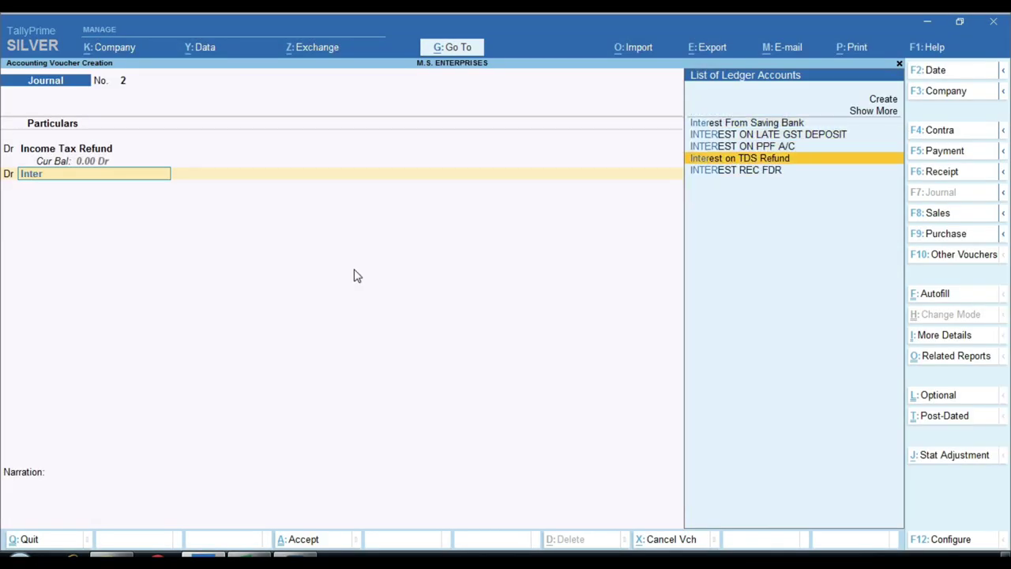
{"action": "key", "text": "Return"}
{"action": "type", "text": "200"}
{"action": "key", "text": "Return"}
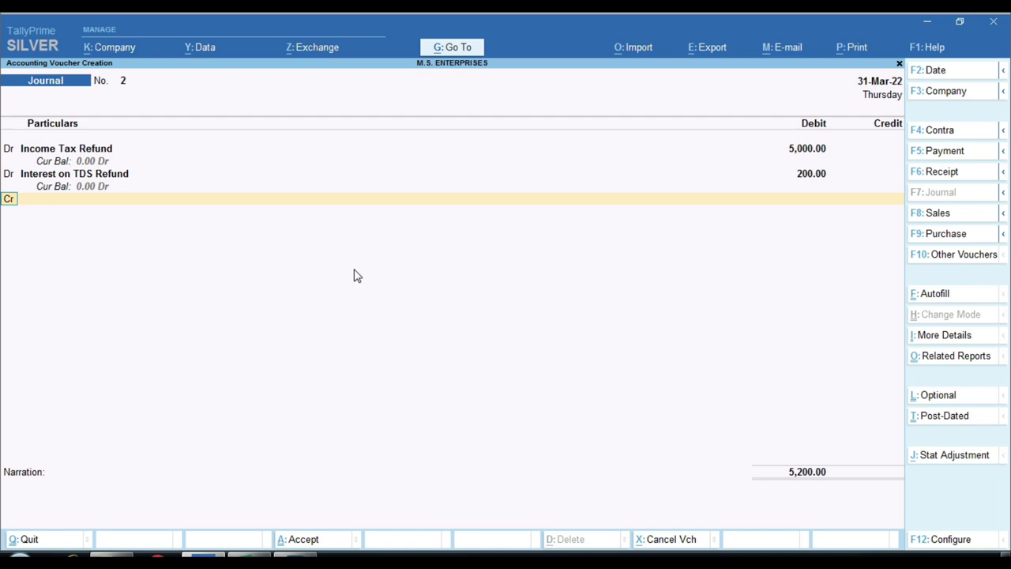
Add a debit line for INTEREST ON PPF A/C with 510, checking the entry against the Excel schedule.
{"action": "key", "text": "d"}
{"action": "key", "text": "Return"}
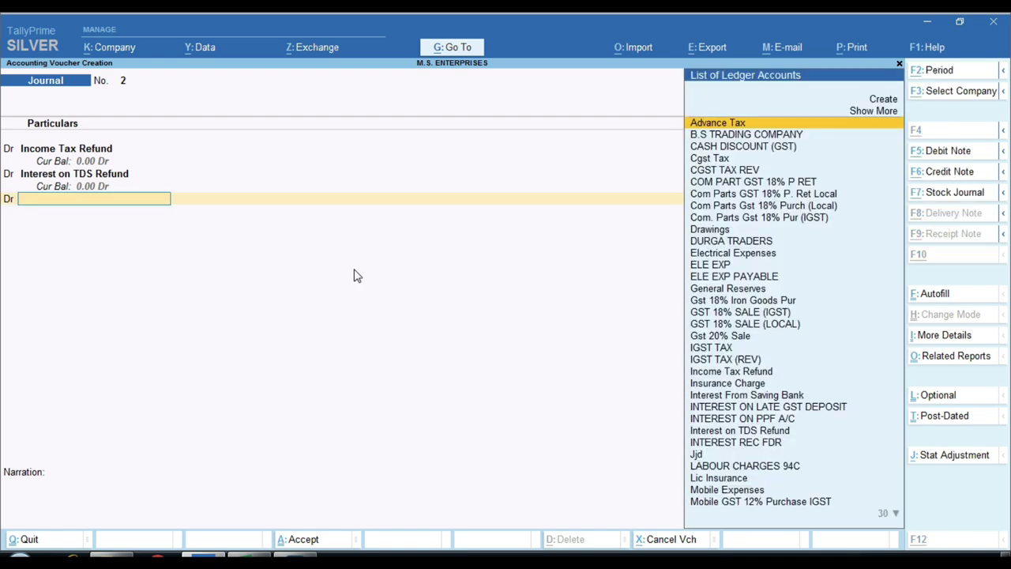
{"action": "key", "text": "alt+Tab"}
{"action": "key", "text": "alt+Tab"}
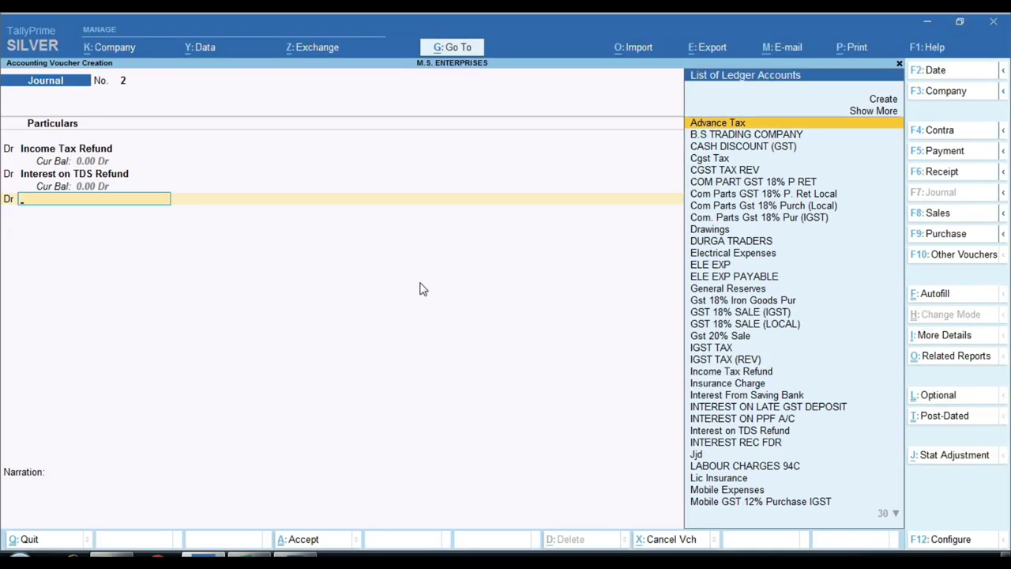
{"action": "type", "text": "Int"}
{"action": "key", "text": "Down"}
{"action": "key", "text": "Down"}
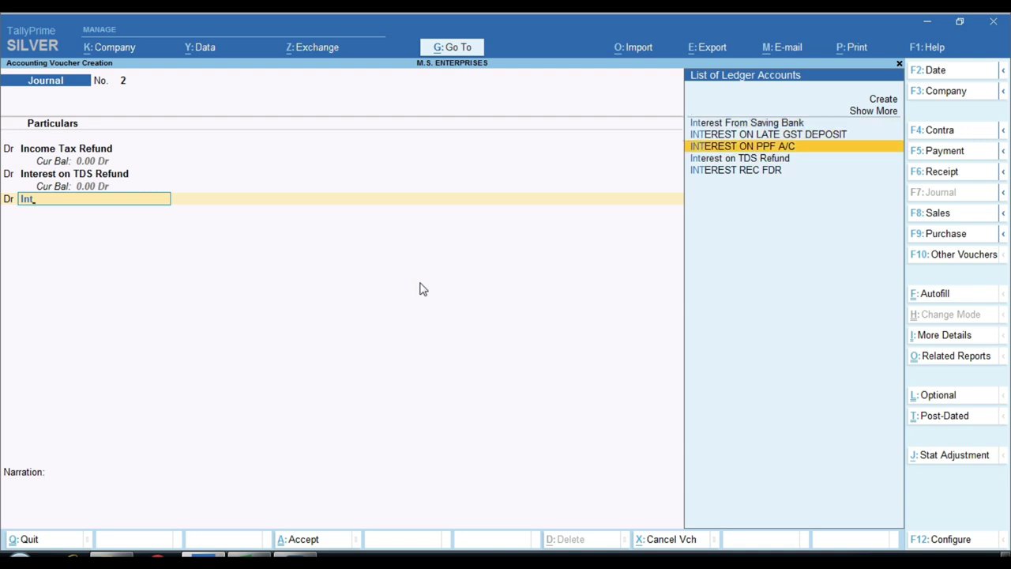
{"action": "key", "text": "Return"}
{"action": "type", "text": "510"}
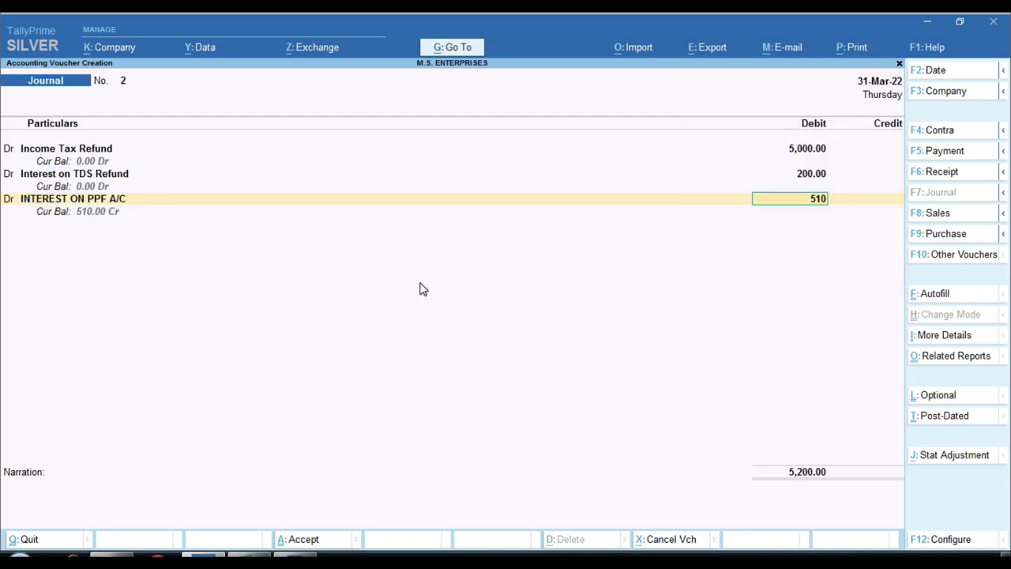
{"action": "key", "text": "Return"}
Add a debit line for Interest From Saving Bank with 480, checking the amount in the Excel schedule.
{"action": "type", "text": "d"}
{"action": "key", "text": "Return"}
{"action": "key", "text": "alt+Tab"}
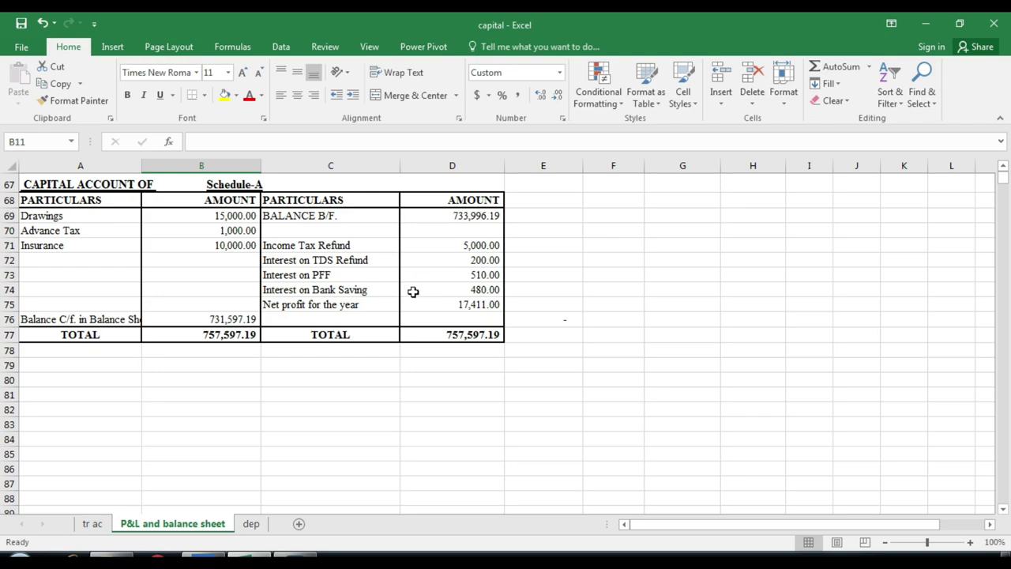
{"action": "left_click", "coordinate": [430, 294]}
{"action": "key", "text": "alt+Tab"}
{"action": "type", "text": "In"}
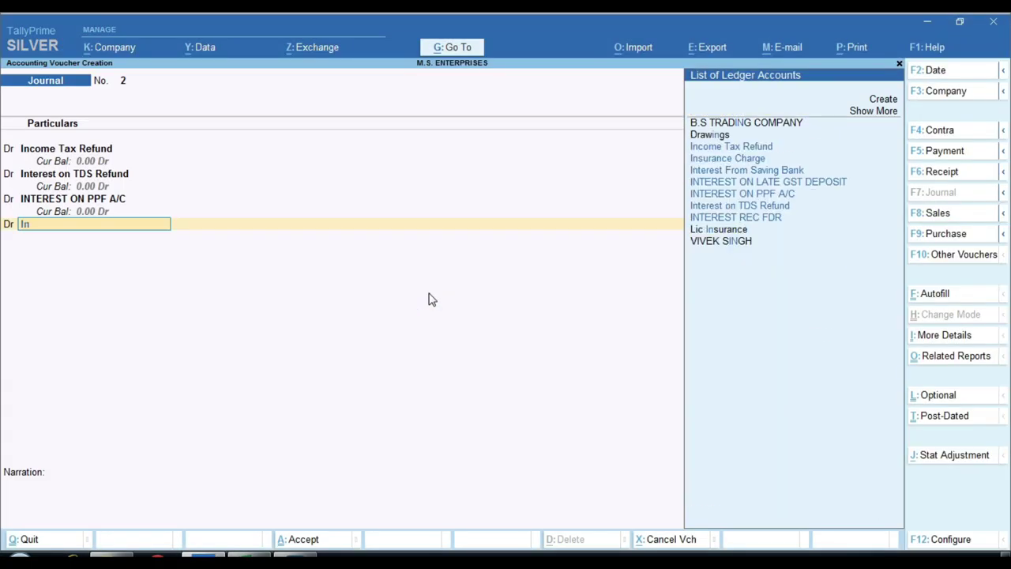
{"action": "key", "text": "Down"}
{"action": "key", "text": "Down"}
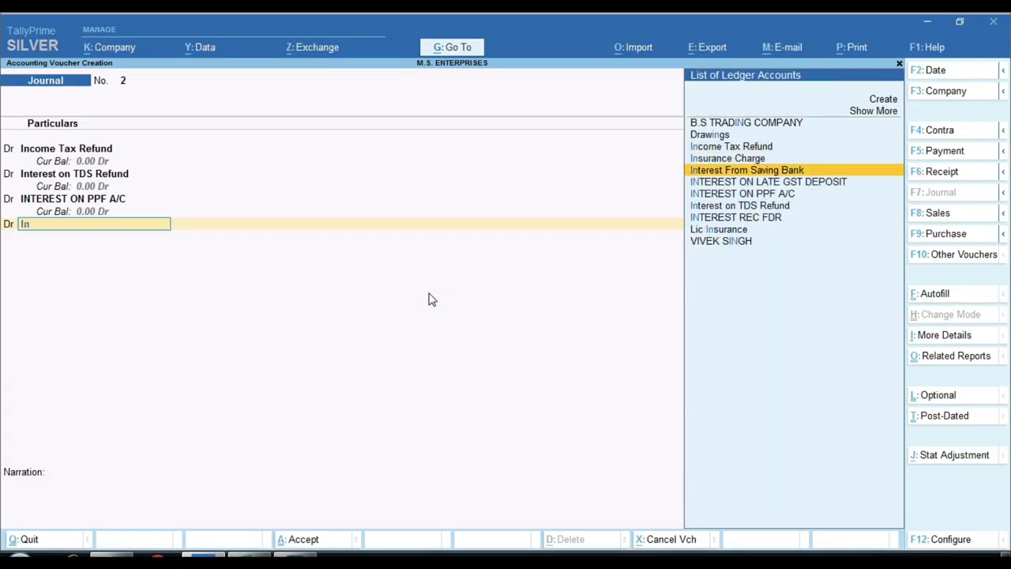
{"action": "key", "text": "Return"}
{"action": "key", "text": "alt+Tab"}
{"action": "key", "text": "alt+Tab"}
{"action": "type", "text": "480"}
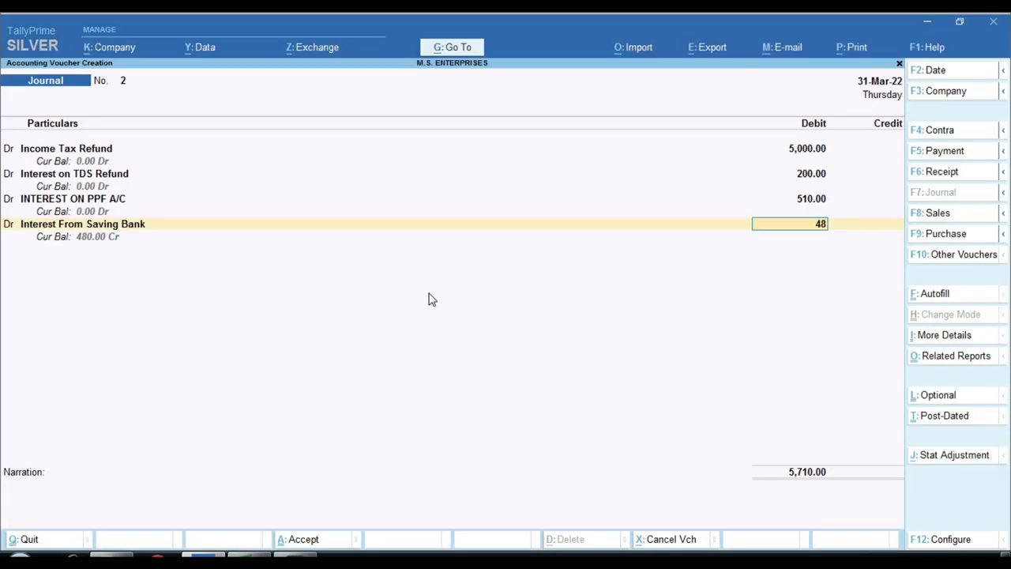
{"action": "key", "text": "Return"}
Add a debit line for Profit & Loss A/c with 17411 after checking Excel, and start a credit line.
{"action": "key", "text": "Return"}
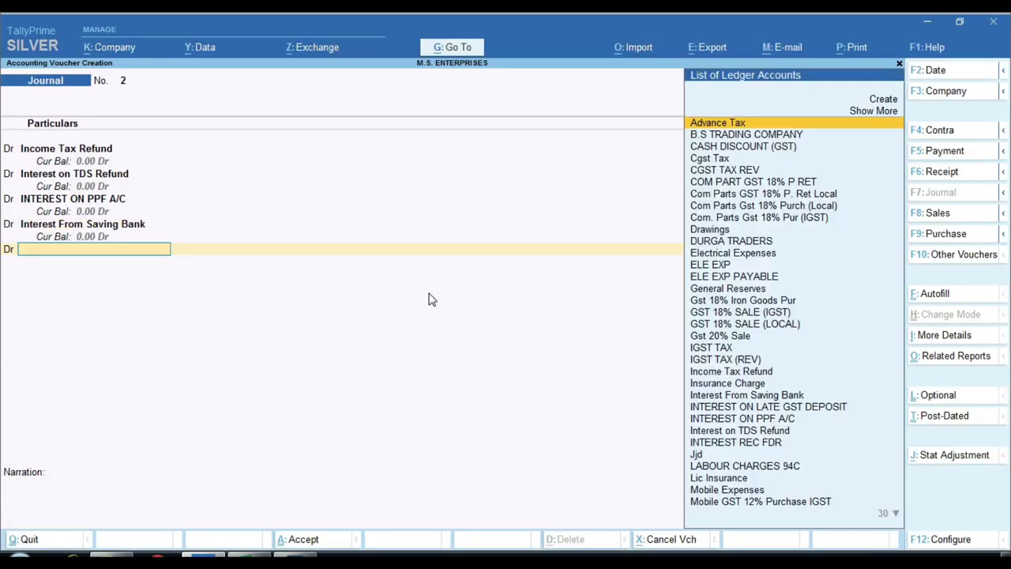
{"action": "key", "text": "alt+Tab"}
{"action": "key", "text": "alt+Tab"}
{"action": "type", "text": "pro"}
{"action": "key", "text": "Return"}
{"action": "type", "text": "17411"}
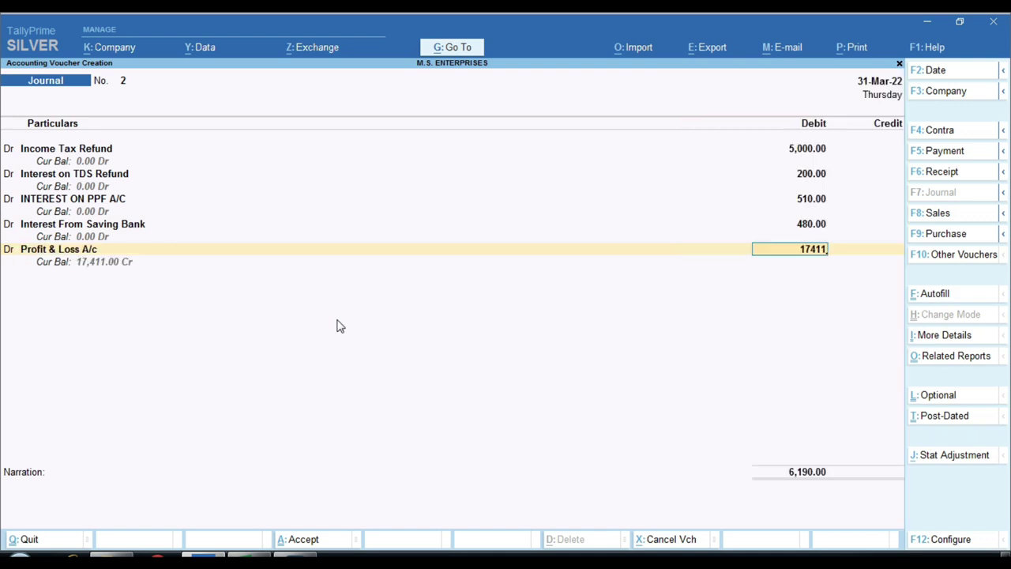
{"action": "key", "text": "Return"}
{"action": "key", "text": "c"}
{"action": "key", "text": "Return"}
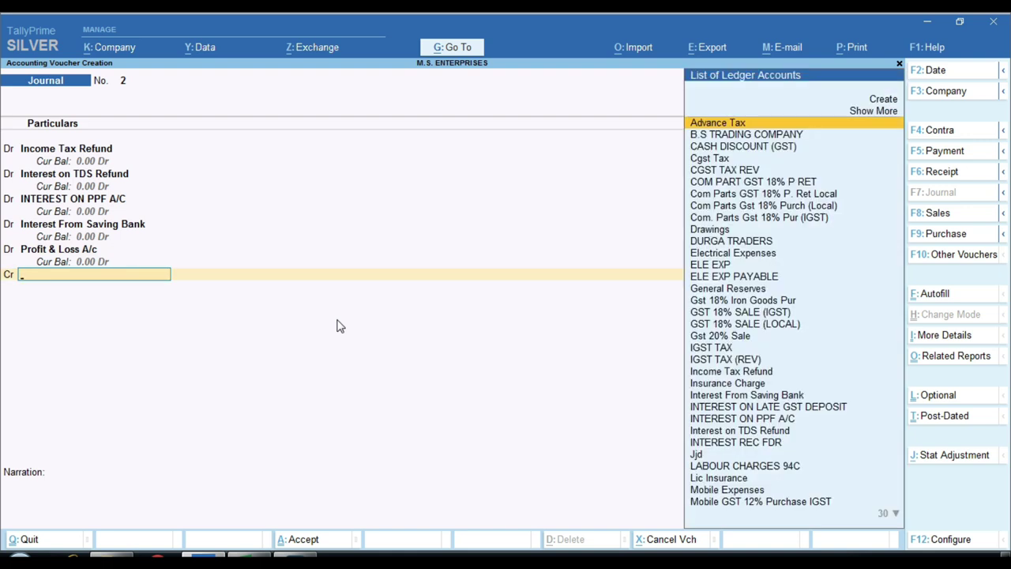
Credit the proprietor's capital account with the balancing 23,601 and save the journal voucher without a narration.
{"action": "type", "text": "mohan"}
{"action": "key", "text": "Down"}
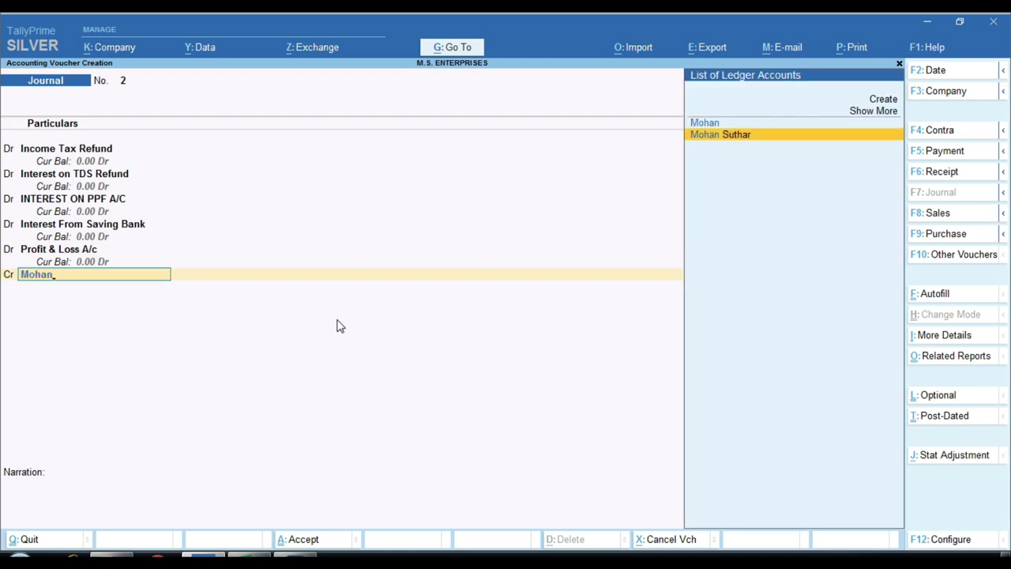
{"action": "key", "text": "Return"}
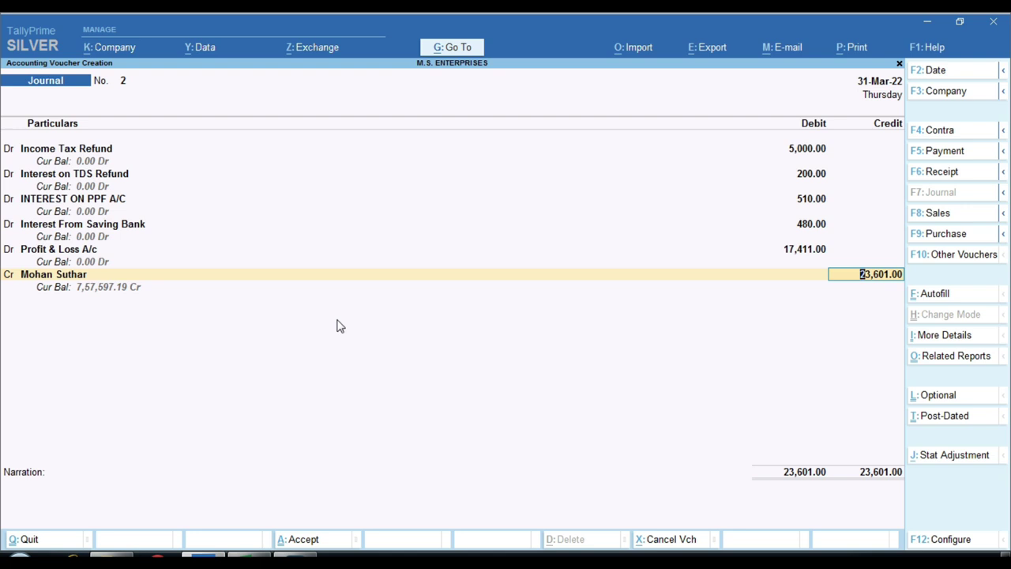
{"action": "key", "text": "Return"}
{"action": "key", "text": "Return"}
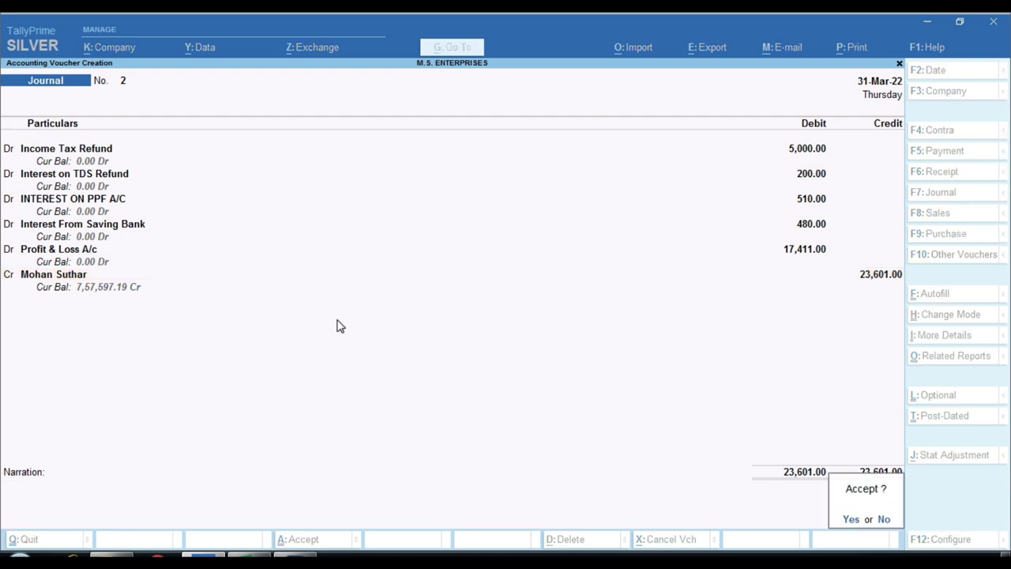
{"action": "key", "text": "Return"}
Debit the proprietor's capital account with 26000 in a new journal voucher, checking the deductions in the Excel capital schedule.
{"action": "key", "text": "alt+Tab"}
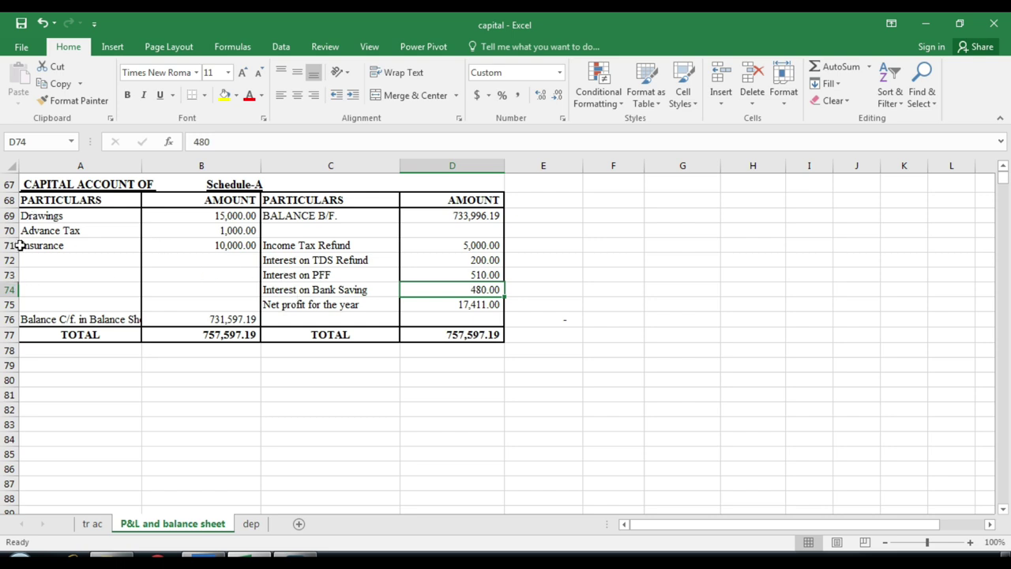
{"action": "key", "text": "alt+Tab"}
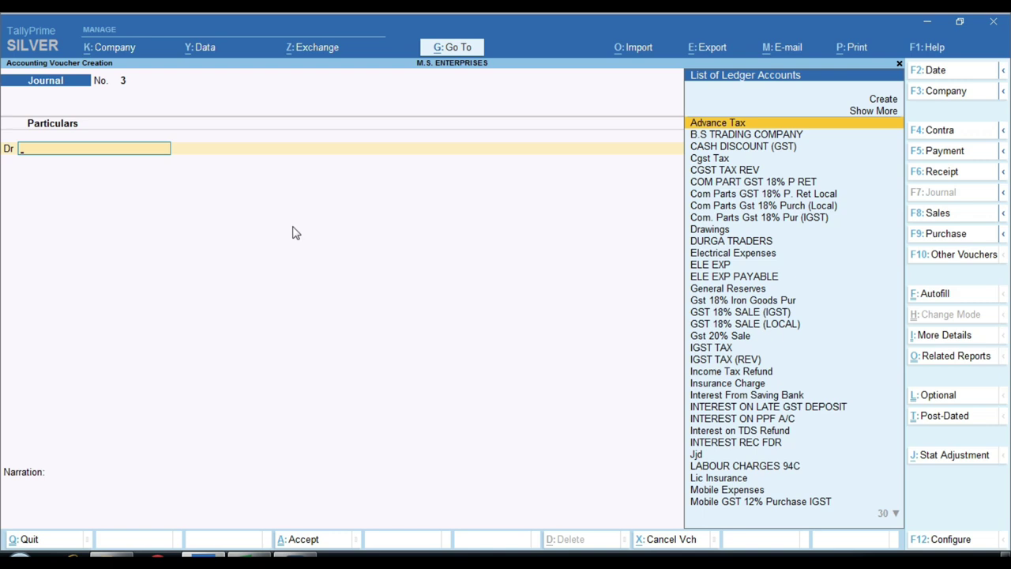
{"action": "type", "text": "Mohan"}
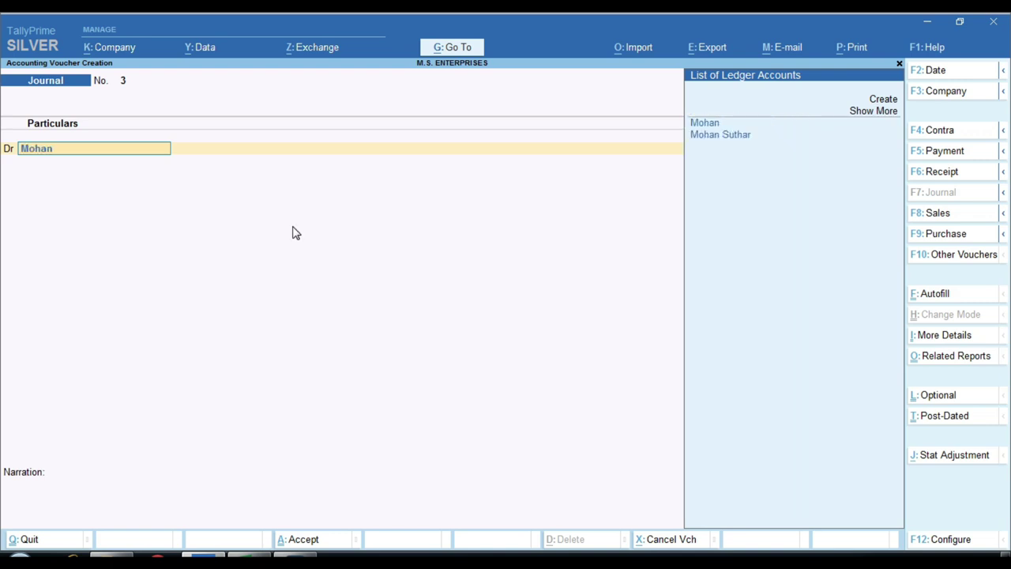
{"action": "key", "text": "Down"}
{"action": "key", "text": "Return"}
{"action": "key", "text": "alt+Tab"}
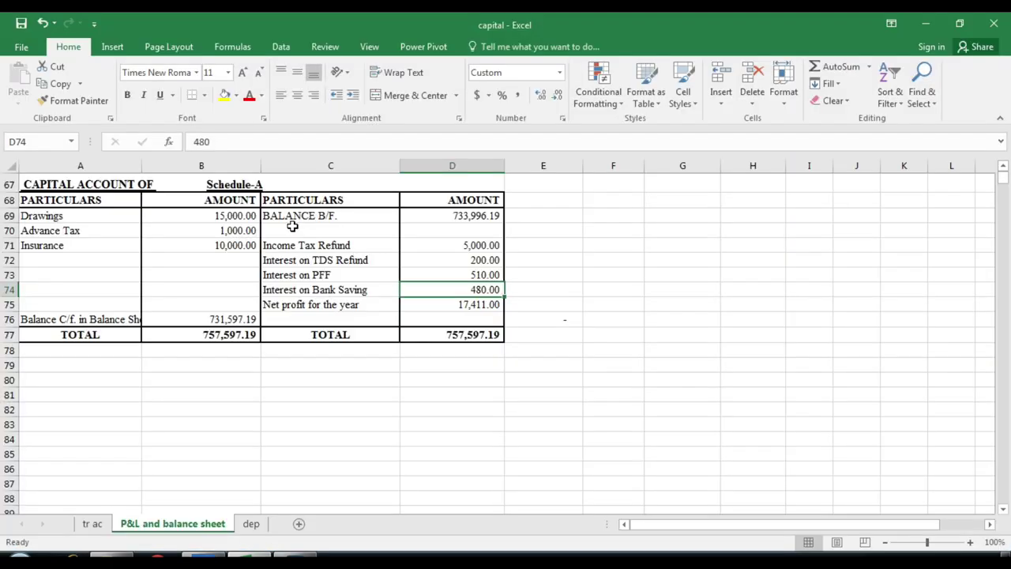
{"action": "key", "text": "alt+Tab"}
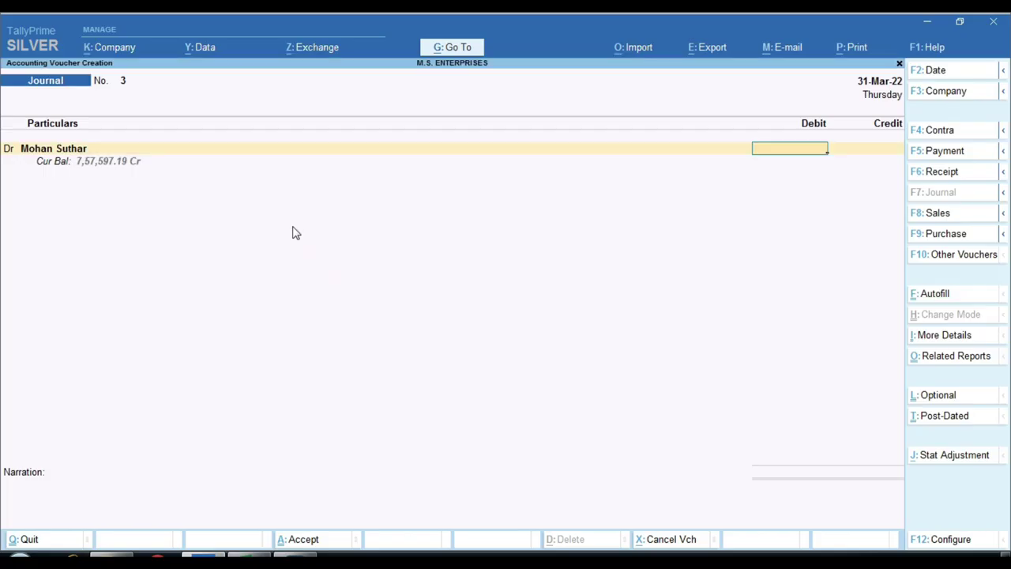
{"action": "key", "text": "alt+Tab"}
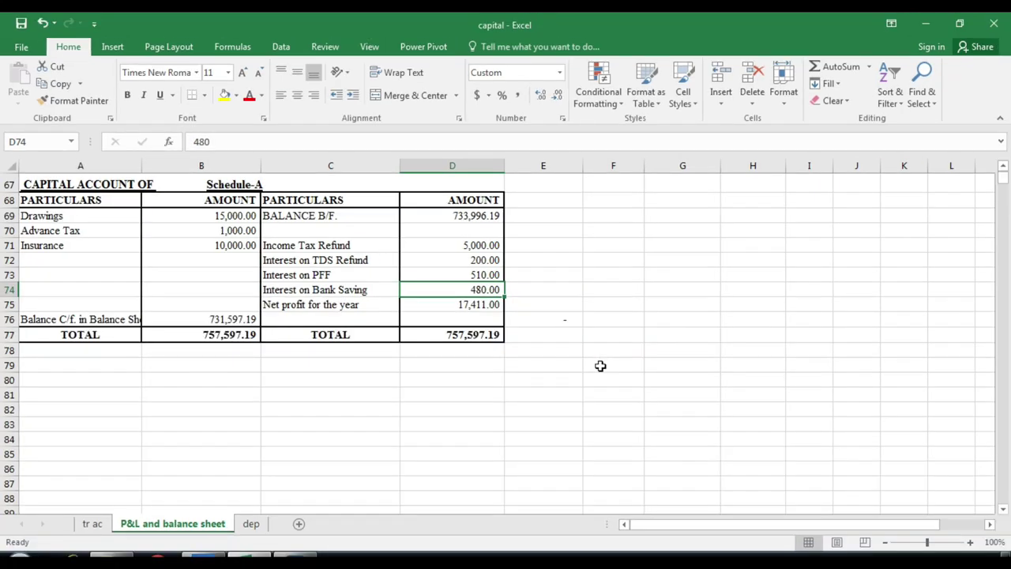
{"action": "key", "text": "alt+Tab"}
{"action": "type", "text": "26000"}
{"action": "key", "text": "Return"}
Add a credit line for Drawings with 15000, checking the amount in the Excel schedule.
{"action": "type", "text": "c"}
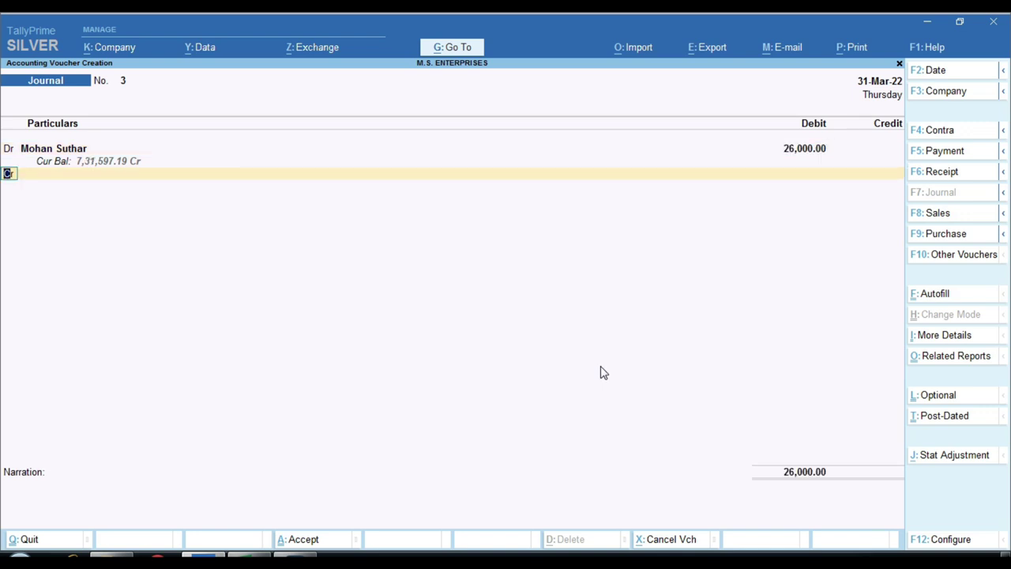
{"action": "key", "text": "Return"}
{"action": "type", "text": "dr"}
{"action": "key", "text": "Return"}
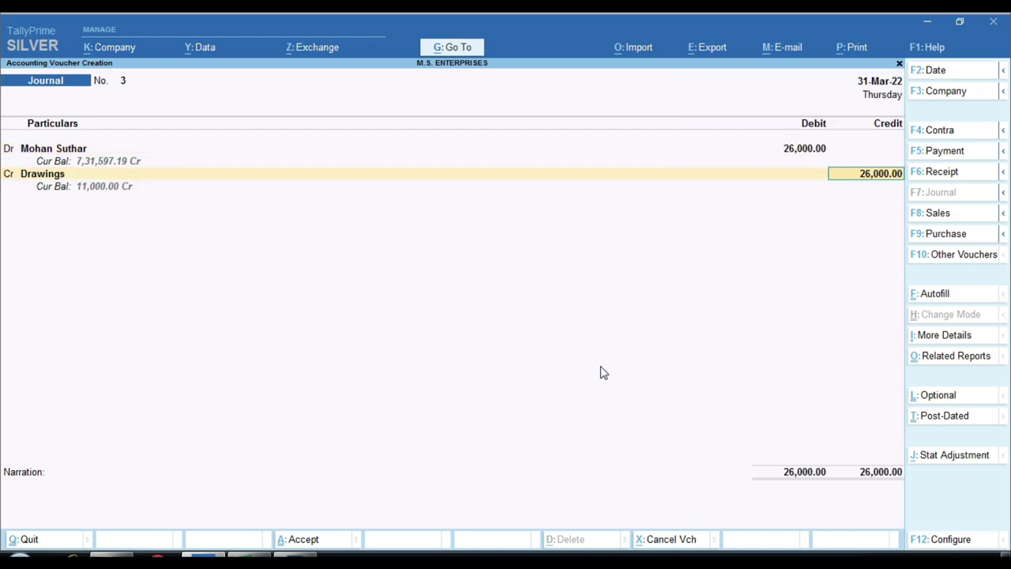
{"action": "key", "text": "alt+Tab"}
{"action": "key", "text": "alt+Tab"}
{"action": "type", "text": "15000"}
{"action": "key", "text": "Return"}
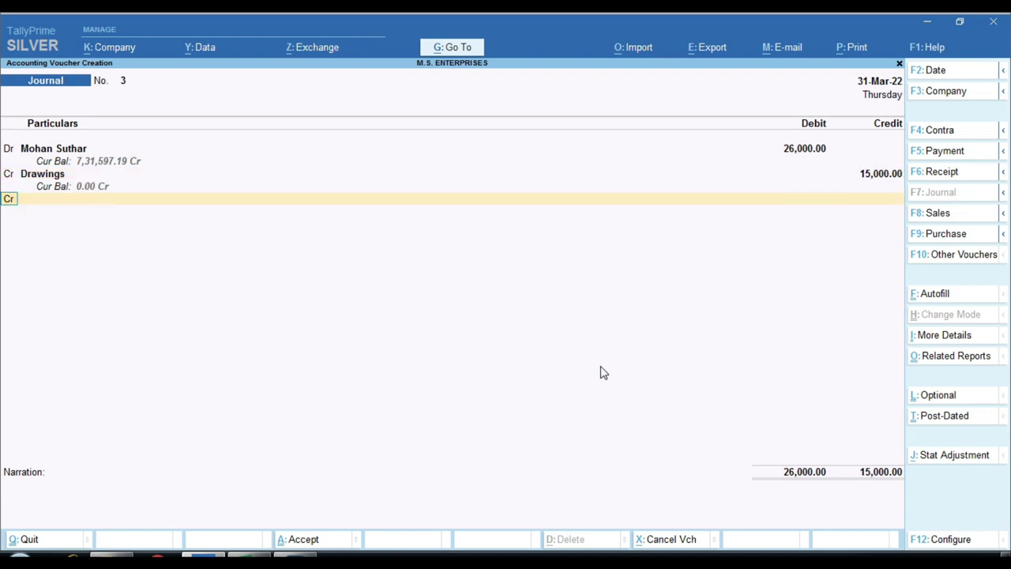
Add a credit line for Advance Tax with 1,000, checking the entry against the Excel schedule.
{"action": "key", "text": "Return"}
{"action": "key", "text": "alt+Tab"}
{"action": "key", "text": "alt+Tab"}
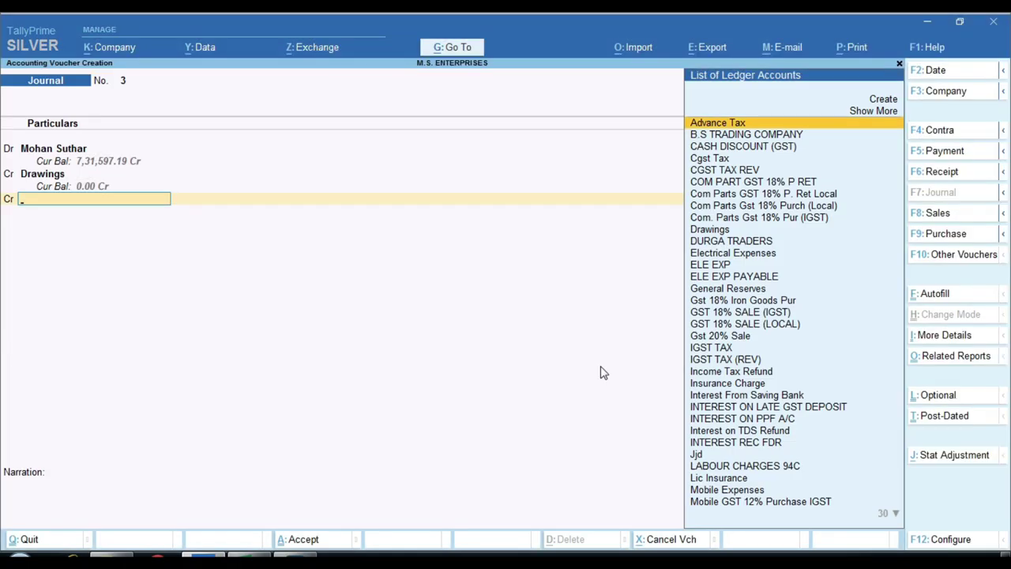
{"action": "type", "text": "Ad"}
{"action": "key", "text": "Return"}
{"action": "key", "text": "alt+Tab"}
{"action": "key", "text": "alt+Tab"}
{"action": "type", "text": "1,000"}
{"action": "key", "text": "Return"}
Add a credit line for Lic Insurance with 10,000, checking the entry against the Excel schedule.
{"action": "key", "text": "Return"}
{"action": "key", "text": "alt+Tab"}
{"action": "key", "text": "alt+Tab"}
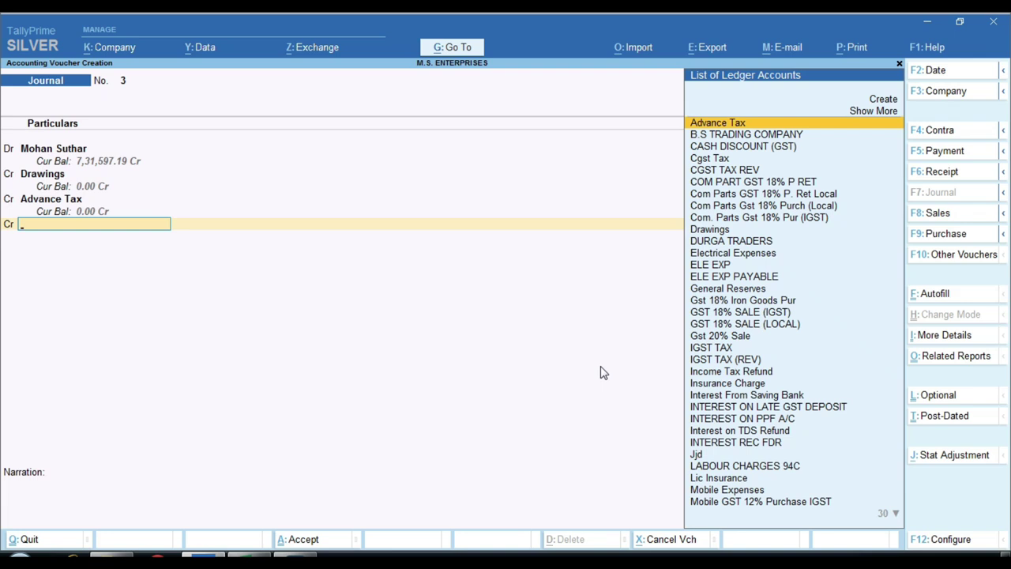
{"action": "type", "text": "Ins"}
{"action": "key", "text": "Return"}
{"action": "key", "text": "Escape"}
{"action": "key", "text": "BackSpace"}
{"action": "type", "text": "Ins"}
{"action": "key", "text": "Down"}
{"action": "key", "text": "Return"}
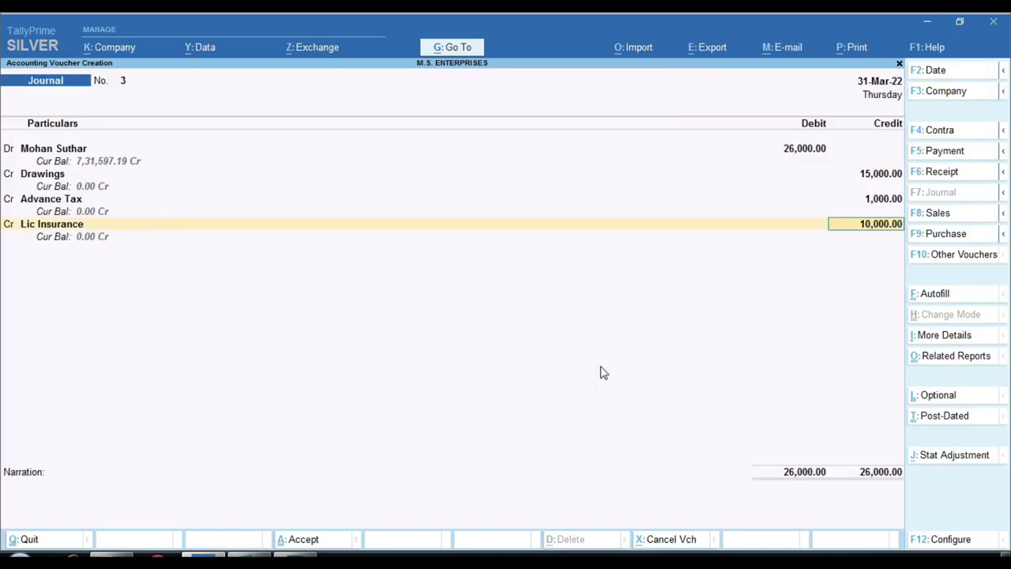
{"action": "key", "text": "alt+Tab"}
{"action": "key", "text": "alt+Tab"}
{"action": "key", "text": "Return"}
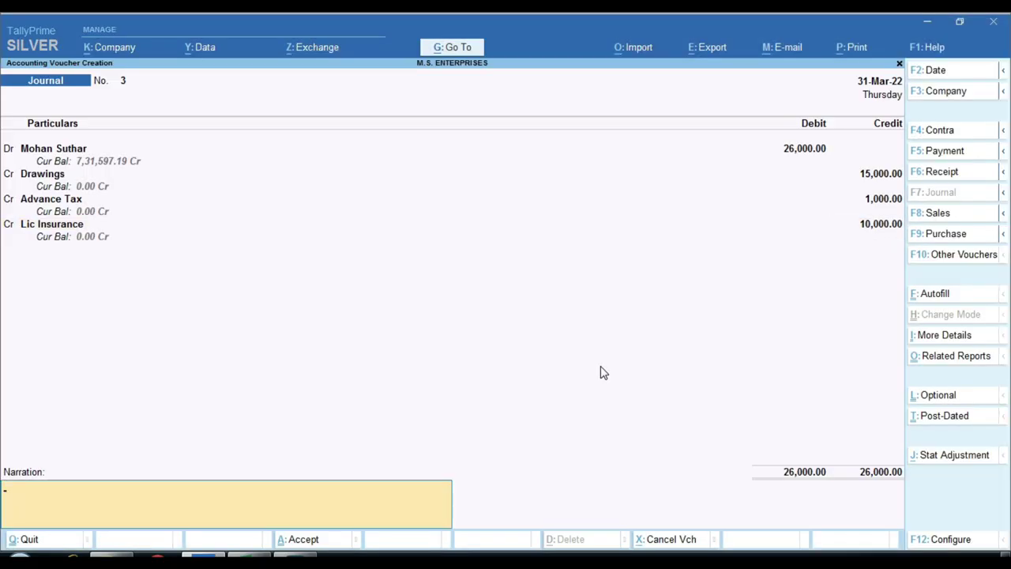
Save the journal voucher without a narration and open the company's Balance Sheet.
{"action": "key", "text": "Return"}
{"action": "key", "text": "Return"}
{"action": "key", "text": "Escape"}
{"action": "key", "text": "Return"}
{"action": "key", "text": "b"}
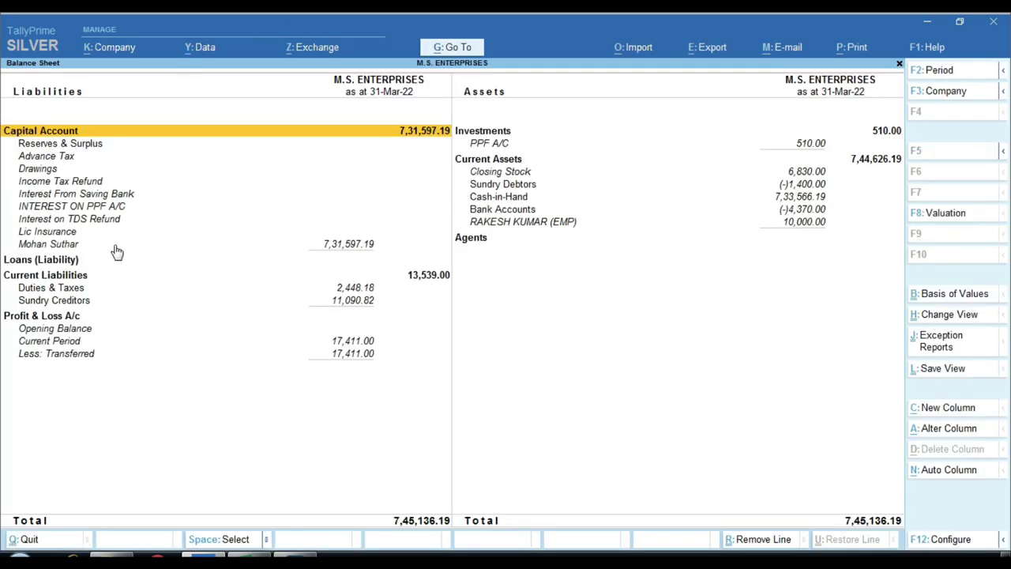
Examine the Capital Account group in the Balance Sheet and compare its total with the capital figure in the Excel balance sheet.
{"action": "key", "text": "ctrl"}
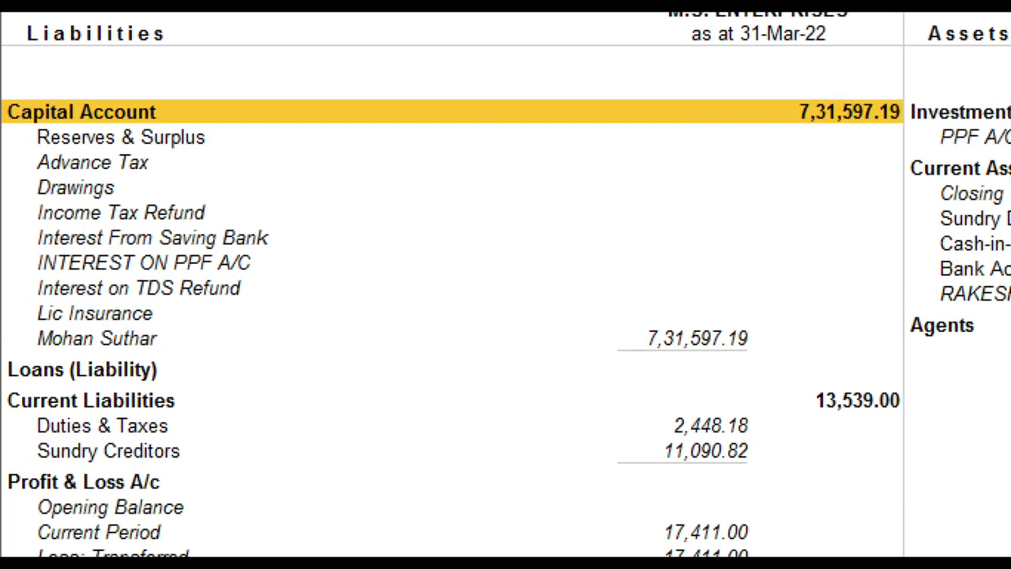
{"action": "mouse_move", "coordinate": [30, 175]}
{"action": "left_mouse_down"}
{"action": "mouse_move", "coordinate": [210, 395]}
{"action": "mouse_move", "coordinate": [641, 366]}
{"action": "mouse_move", "coordinate": [740, 337]}
{"action": "mouse_move", "coordinate": [775, 363]}
{"action": "mouse_move", "coordinate": [757, 363]}
{"action": "left_mouse_up"}
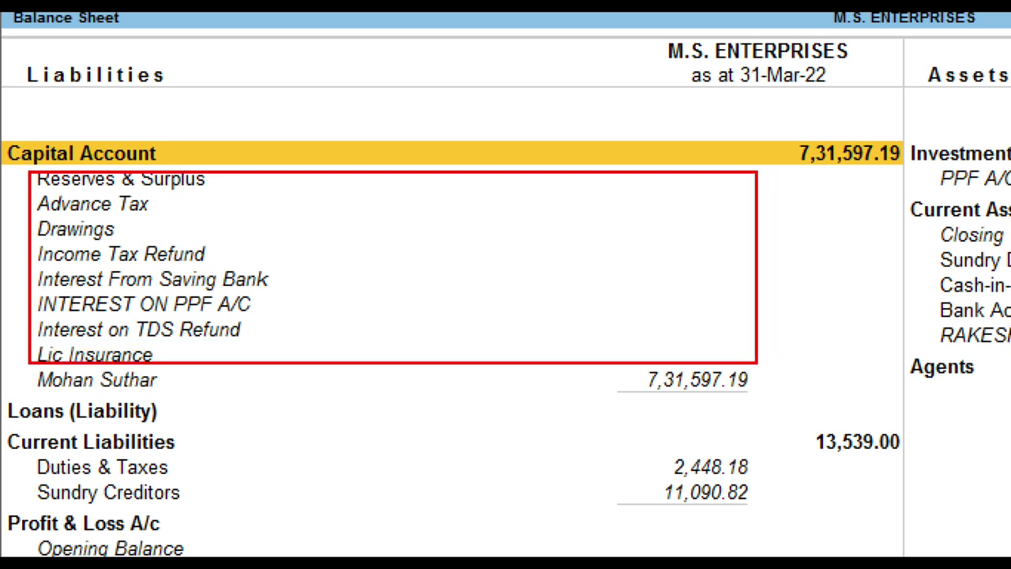
{"action": "mouse_move", "coordinate": [591, 341]}
{"action": "left_mouse_down"}
{"action": "mouse_move", "coordinate": [767, 402]}
{"action": "mouse_move", "coordinate": [790, 368]}
{"action": "left_mouse_up"}
{"action": "key", "text": "e"}
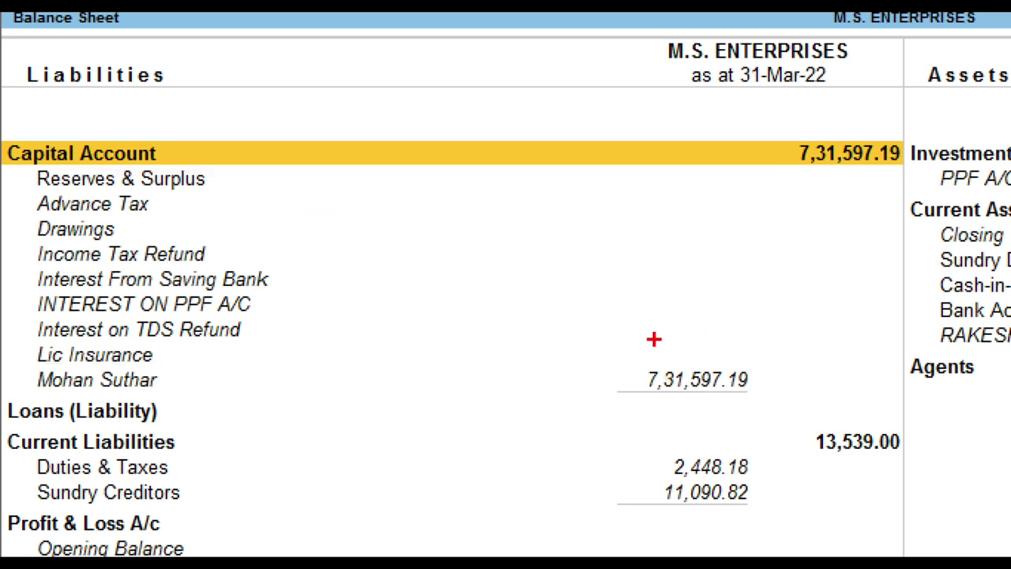
{"action": "left_click_drag", "start_coordinate": [748, 129], "coordinate": [921, 180]}
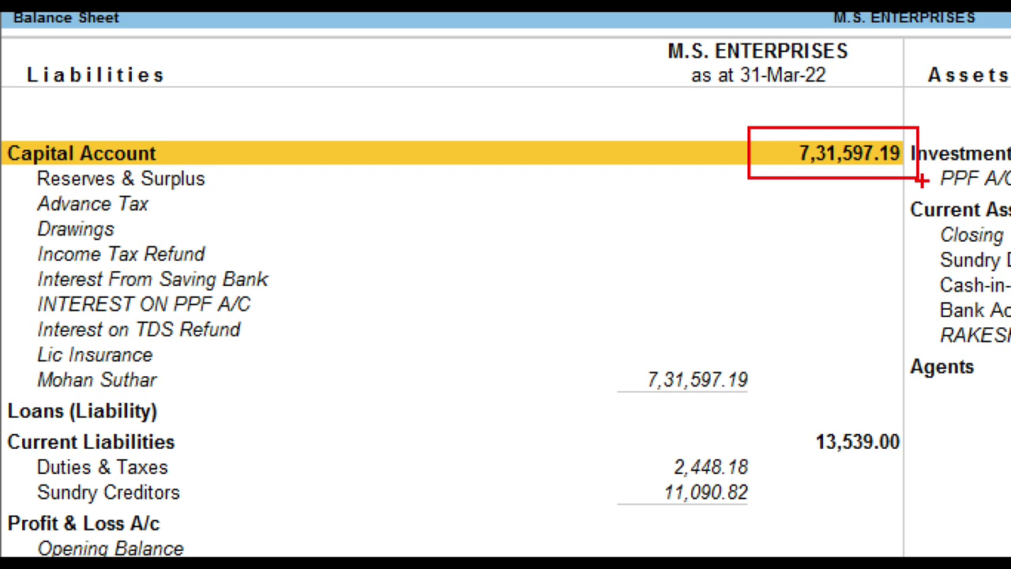
{"action": "key", "text": "Escape"}
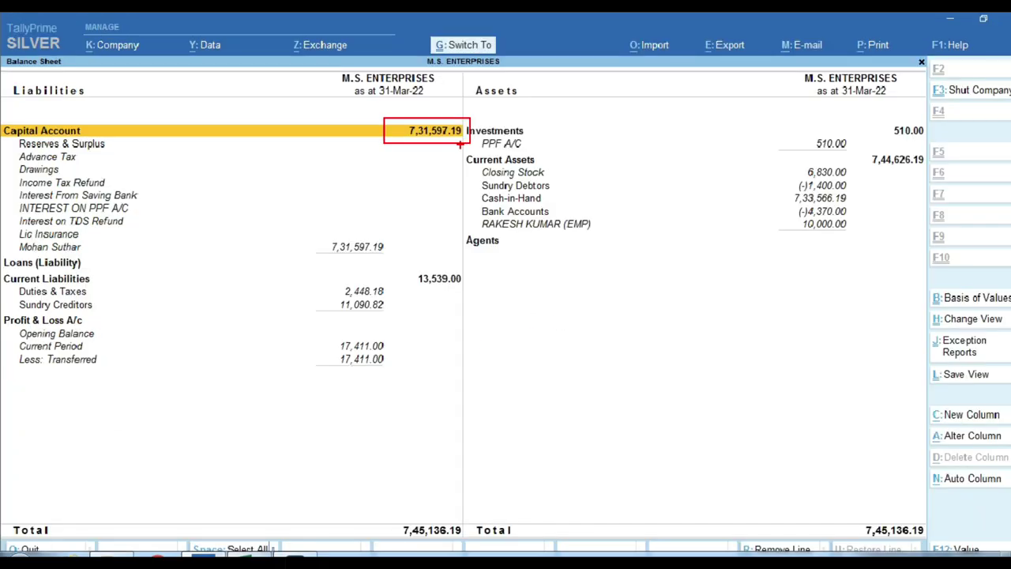
{"action": "left_click", "coordinate": [259, 550]}
{"action": "scroll", "coordinate": [210, 218], "scroll_direction": "up", "scroll_amount": 20}
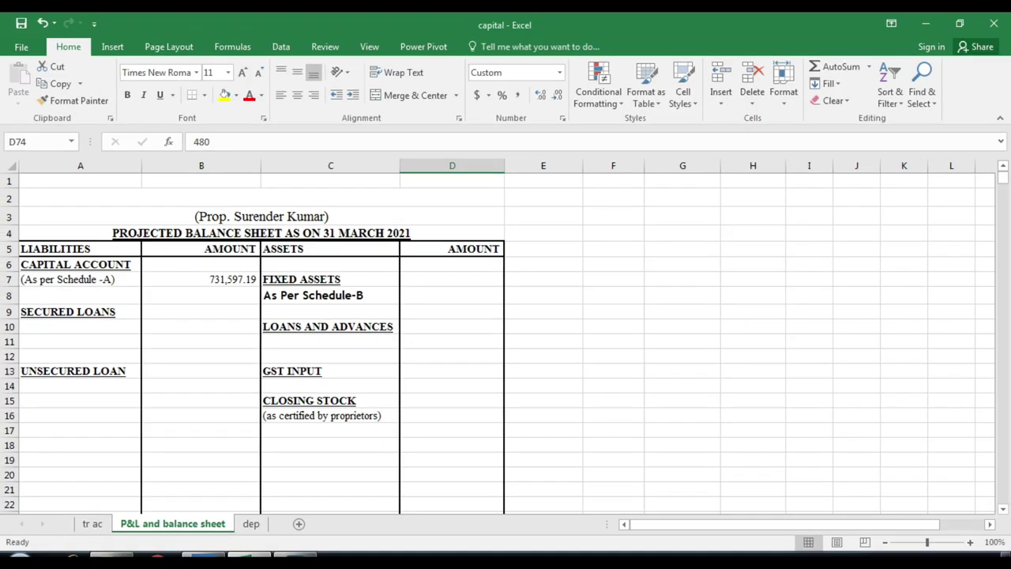
{"action": "key", "text": "alt+Tab"}
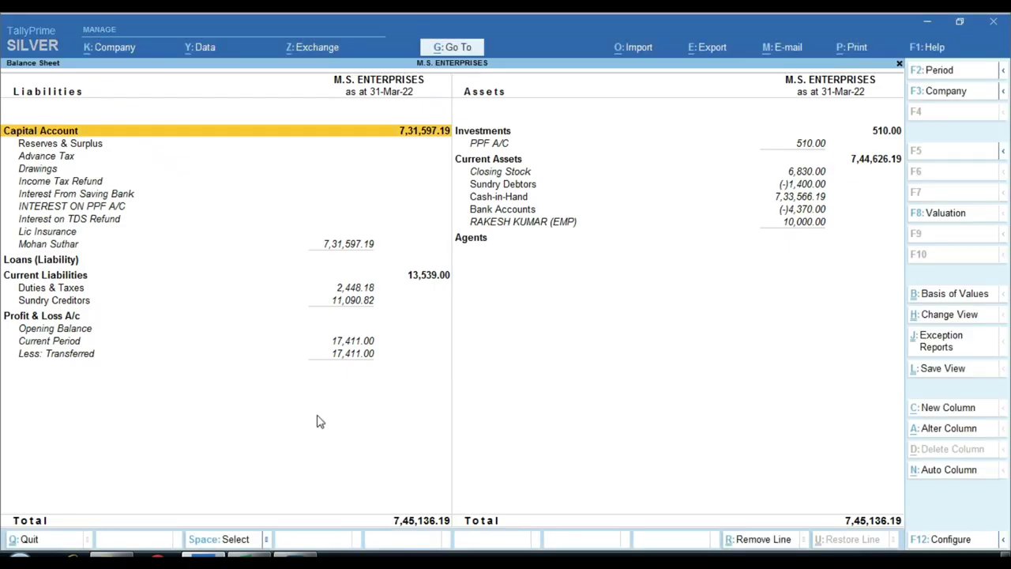
Select the proprietor's capital ledger and review the current-period and transferred profit under Profit & Loss A/c.
{"action": "left_click", "coordinate": [103, 246]}
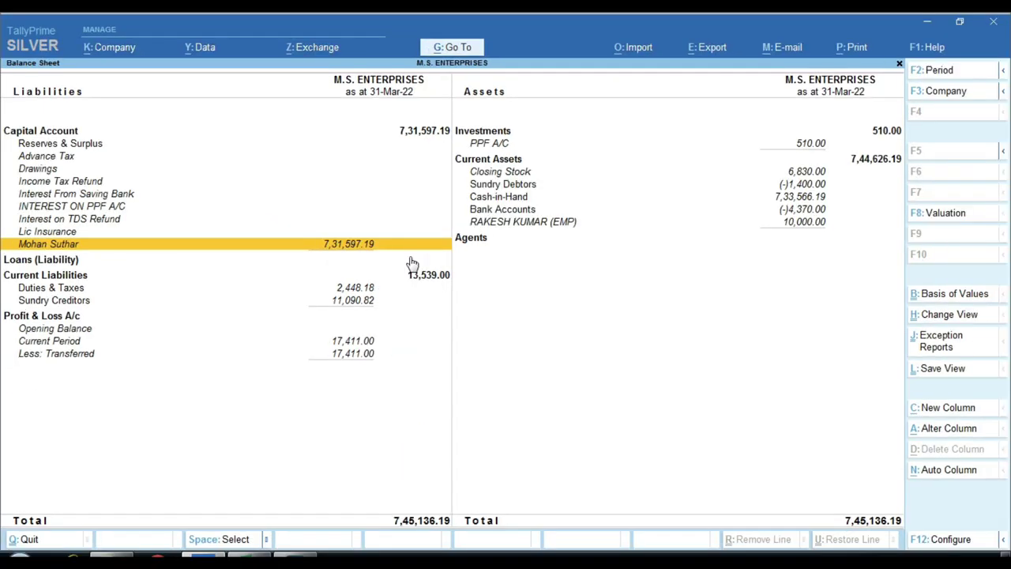
{"action": "key", "text": "ctrl"}
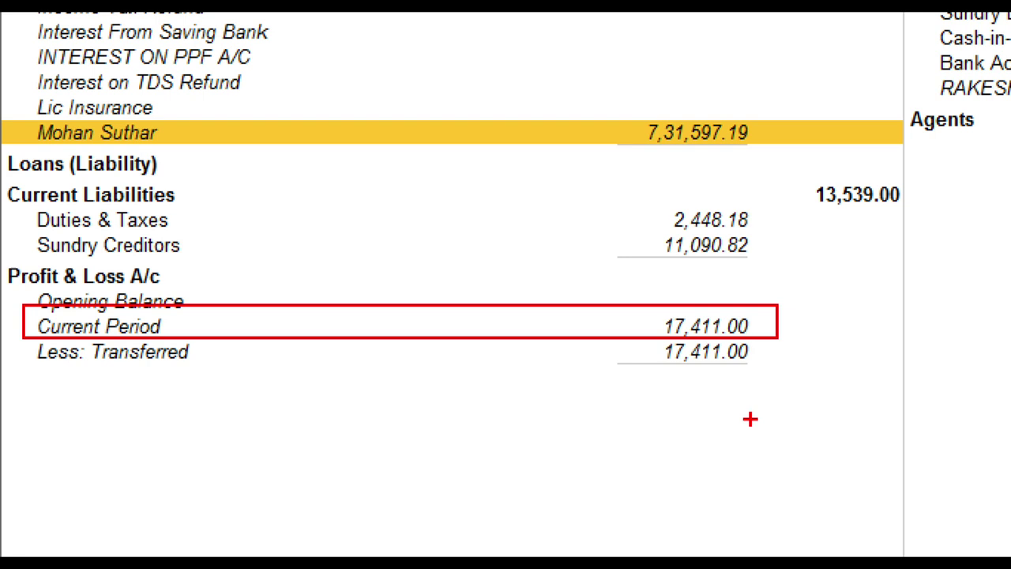
{"action": "left_click_drag", "start_coordinate": [637, 331], "coordinate": [795, 371]}
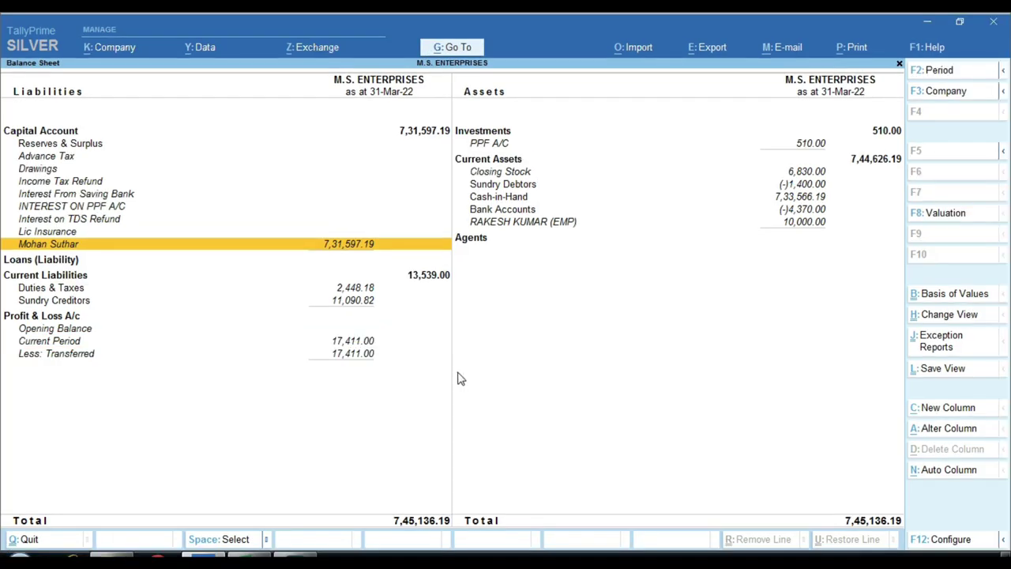
Open the proprietor's capital ledger vouchers for 1-Apr-21 to 31-Mar-22 and examine the opening balance.
{"action": "key", "text": "Return"}
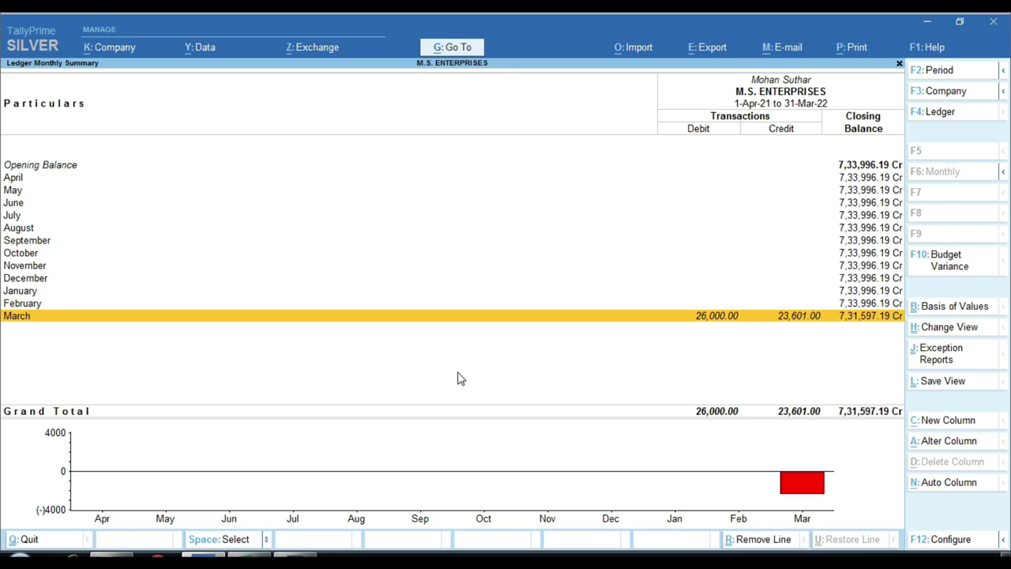
{"action": "key", "text": "Return"}
{"action": "key", "text": "F2"}
{"action": "key", "text": "Return"}
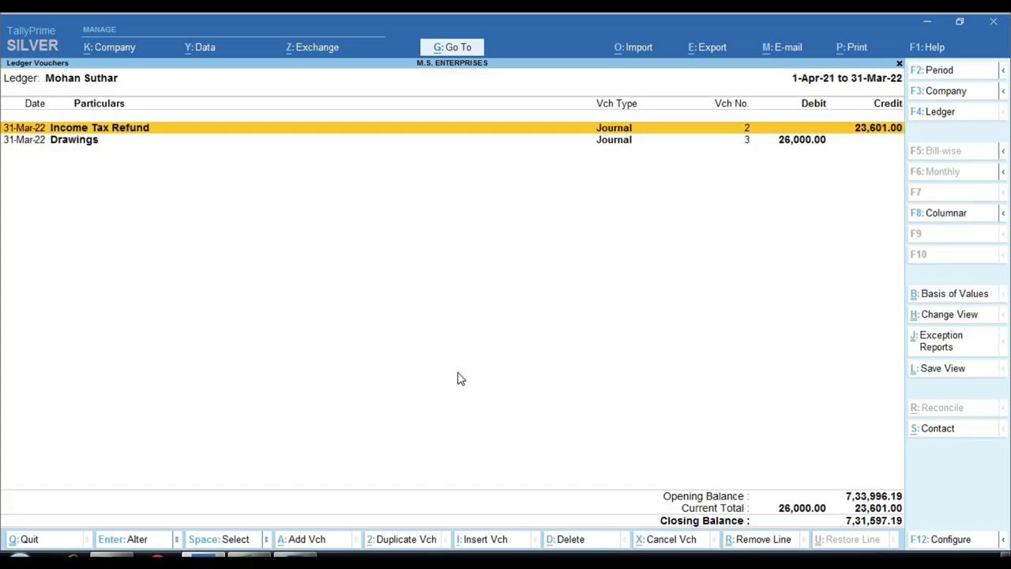
{"action": "key", "text": "ctrl"}
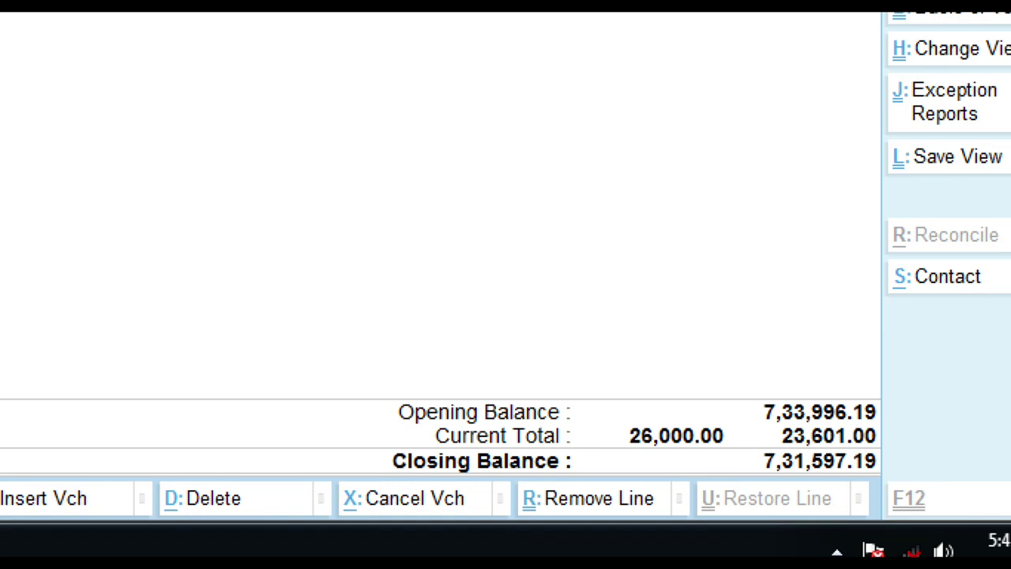
{"action": "left_click_drag", "start_coordinate": [744, 392], "coordinate": [890, 425]}
Switch to the Excel workbook and check the brought-forward balance in the Schedule-A capital account.
{"action": "key", "text": "alt+Tab"}
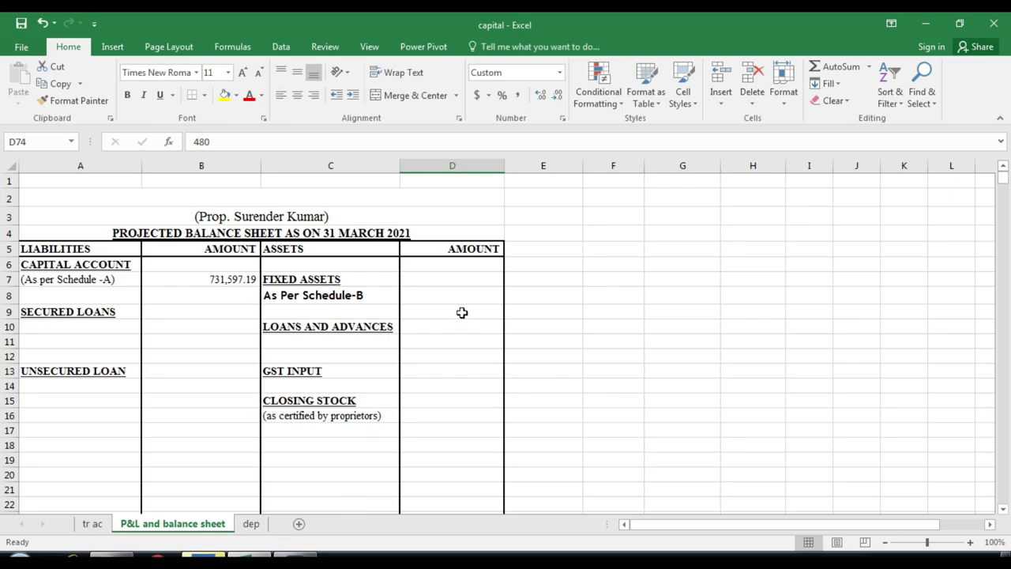
{"action": "scroll", "coordinate": [462, 313], "scroll_direction": "down", "scroll_amount": 20}
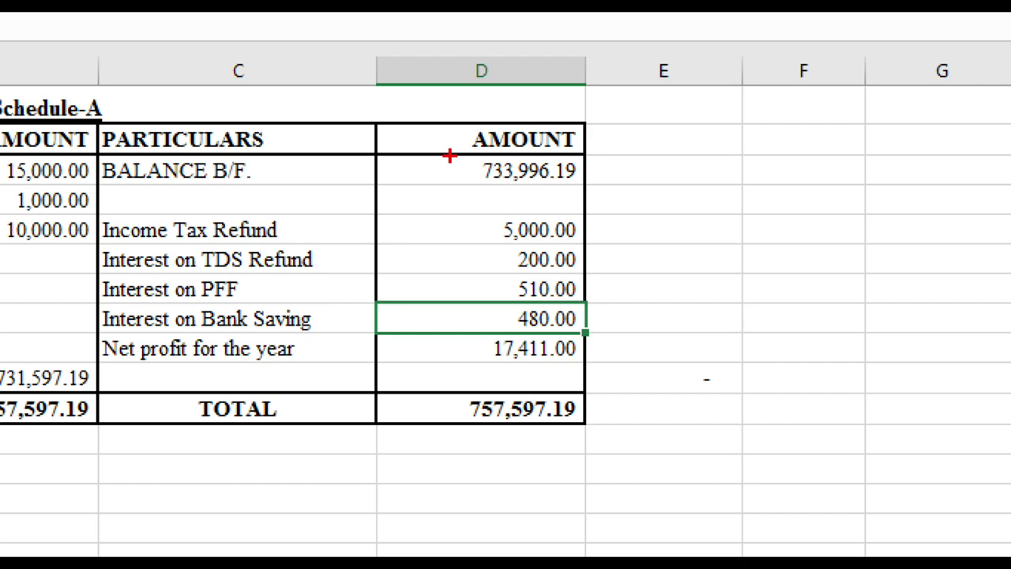
{"action": "mouse_move", "coordinate": [449, 156]}
{"action": "left_mouse_down"}
{"action": "mouse_move", "coordinate": [652, 176]}
{"action": "mouse_move", "coordinate": [639, 197]}
{"action": "left_mouse_up"}
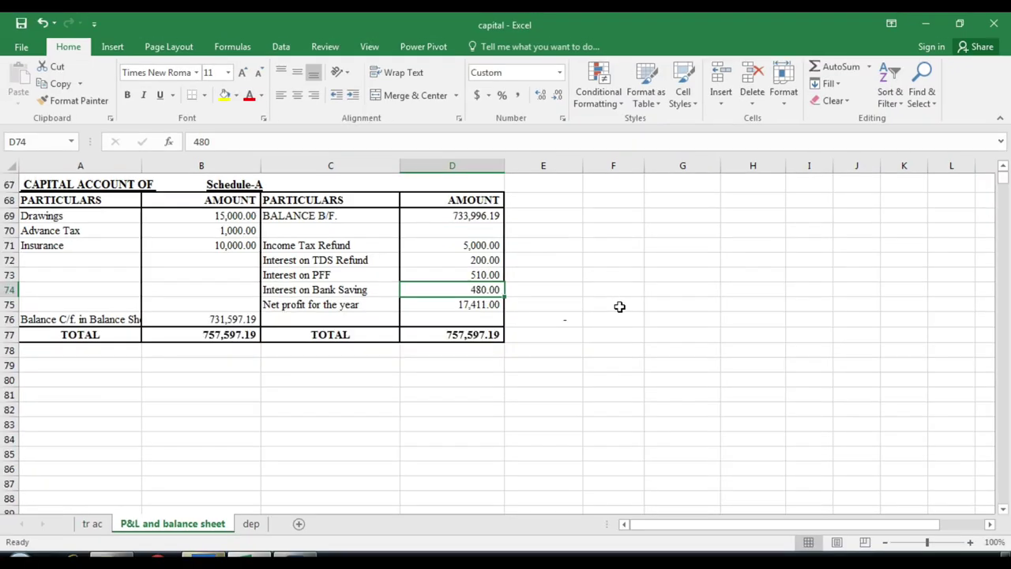
Switch back to TallyPrime, examine the closing balance in the proprietor's capital ledger, and return to the Balance Sheet.
{"action": "key", "text": "alt+Tab"}
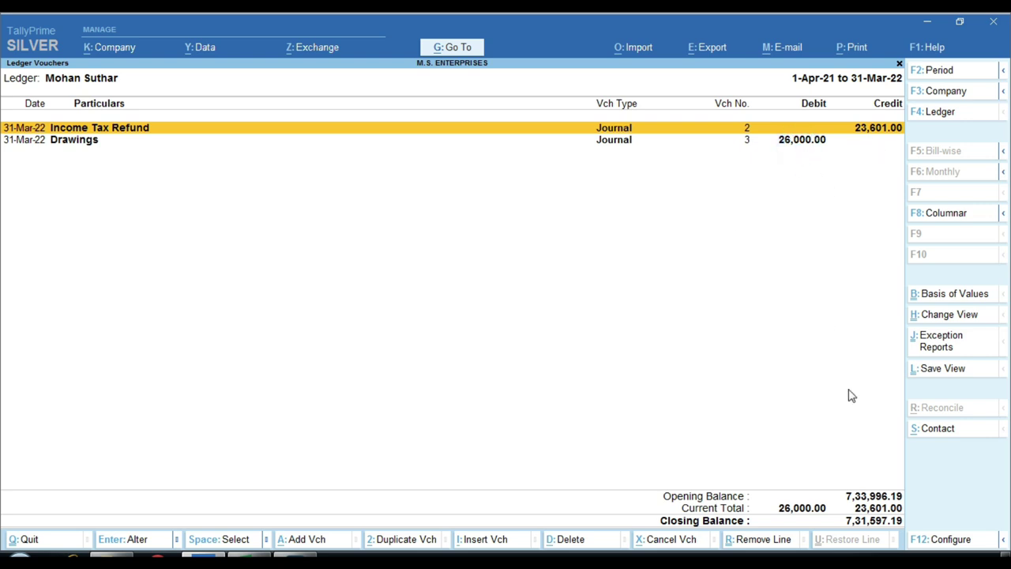
{"action": "key", "text": "ctrl+1"}
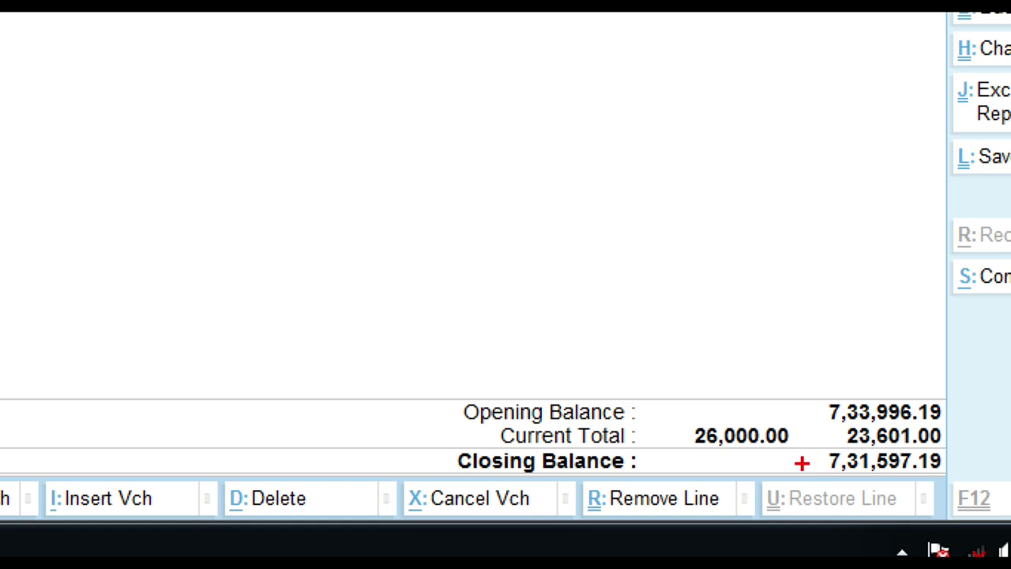
{"action": "mouse_move", "coordinate": [802, 442]}
{"action": "left_mouse_down"}
{"action": "mouse_move", "coordinate": [901, 478]}
{"action": "mouse_move", "coordinate": [951, 479]}
{"action": "left_mouse_up"}
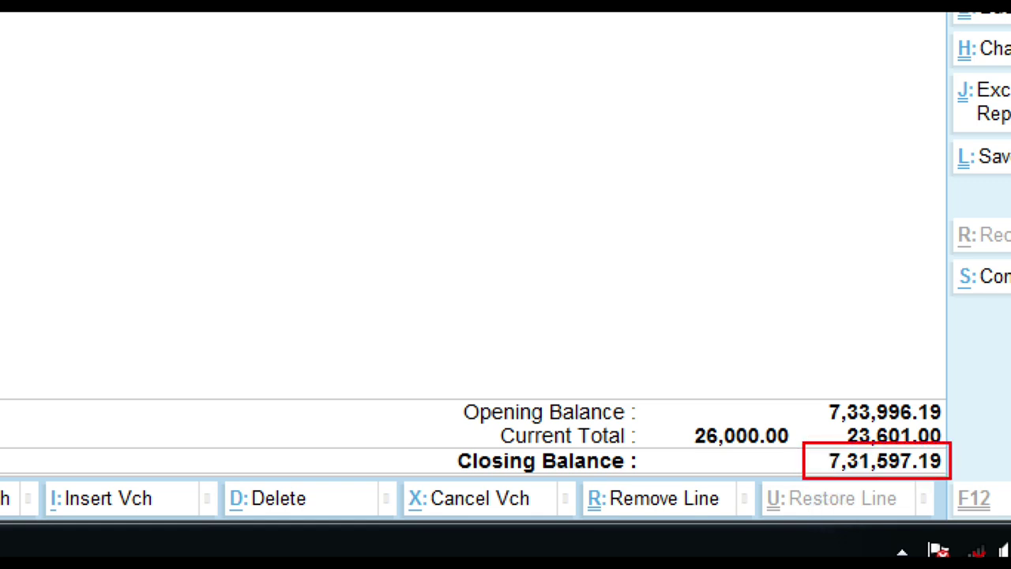
{"action": "key", "text": "Escape"}
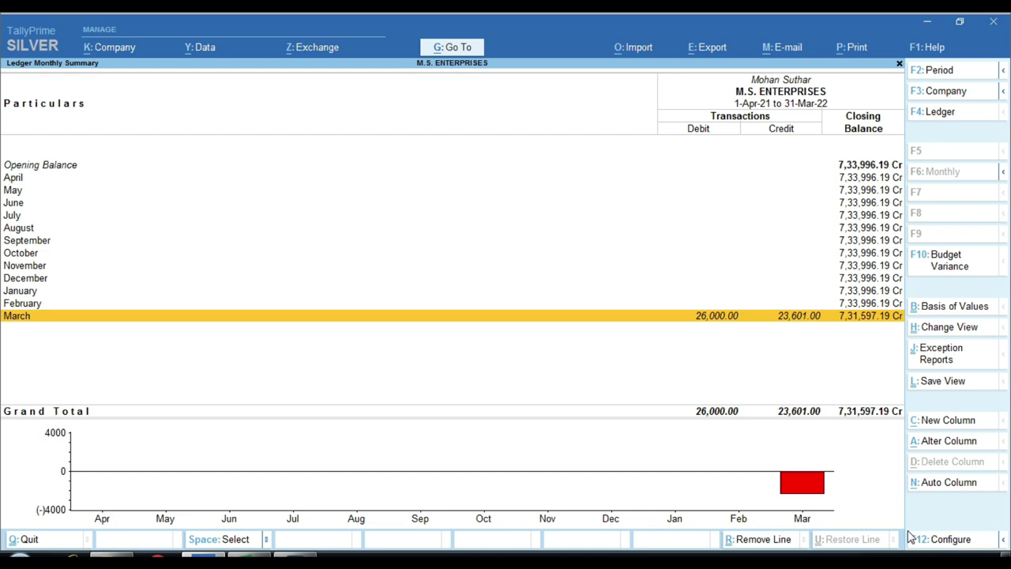
{"action": "key", "text": "Escape"}
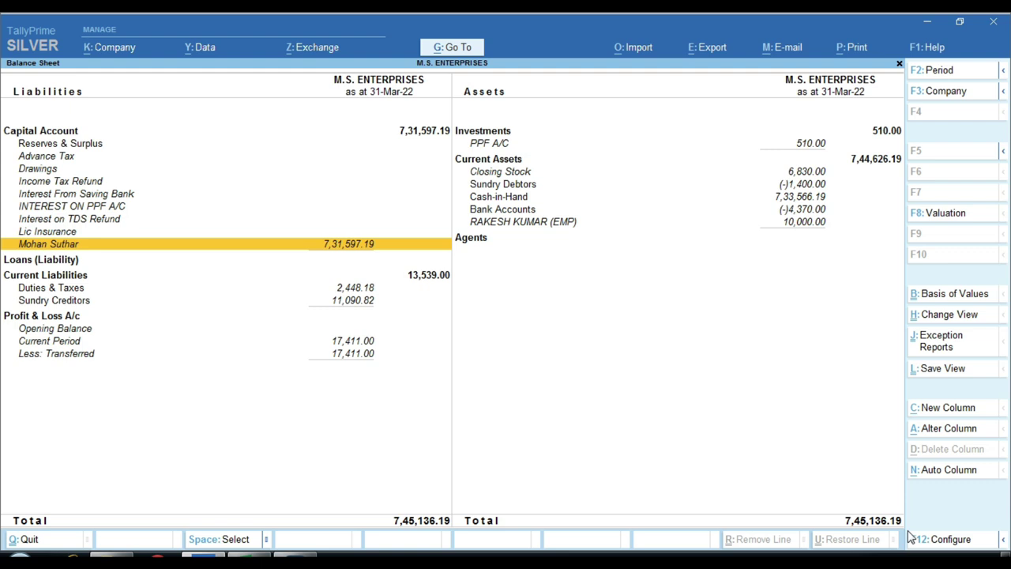
Examine the Capital Account entries from Reserves & Surplus through Lic Insurance to the proprietor's ledger for any remaining balances.
{"action": "key", "text": "Up"}
{"action": "key", "text": "Up"}
{"action": "key", "text": "Up"}
{"action": "key", "text": "Up"}
{"action": "key", "text": "Up"}
{"action": "key", "text": "Up"}
{"action": "key", "text": "Up"}
{"action": "key", "text": "Up"}
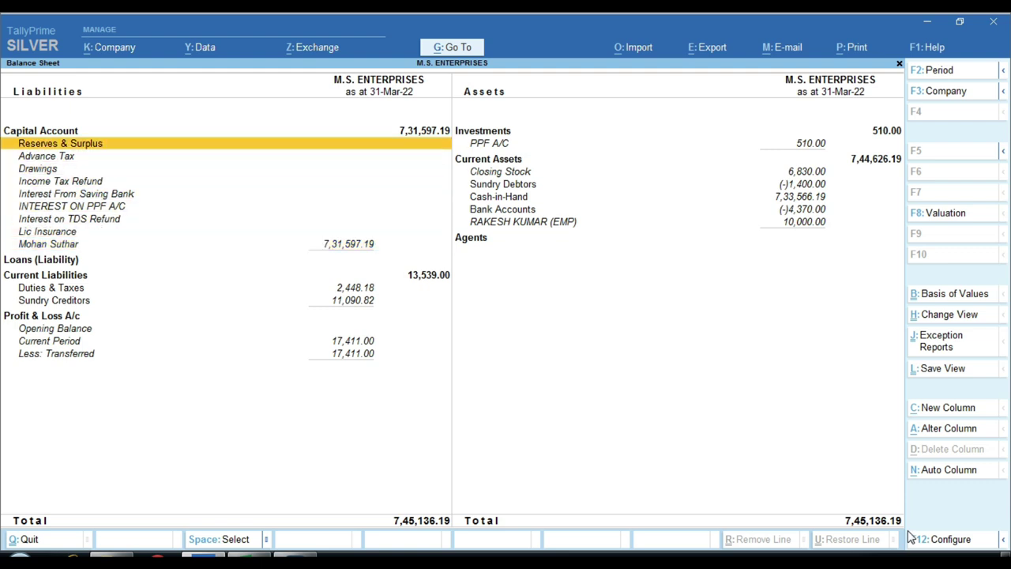
{"action": "key", "text": "Down"}
{"action": "key", "text": "Down"}
{"action": "key", "text": "Down"}
{"action": "key", "text": "Down"}
{"action": "key", "text": "Down"}
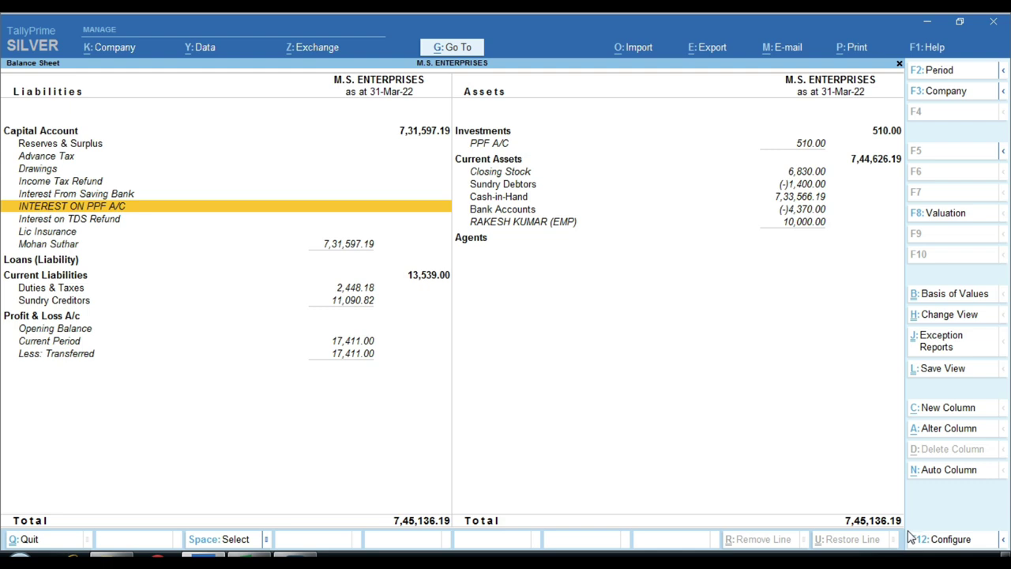
{"action": "key", "text": "Up"}
{"action": "key", "text": "Up"}
{"action": "key", "text": "Up"}
{"action": "key", "text": "Up"}
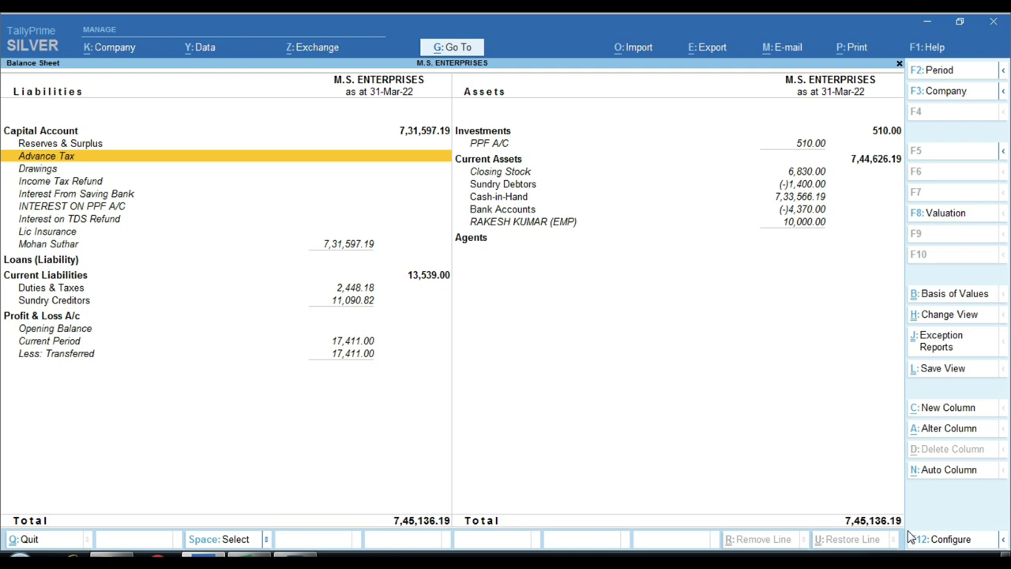
{"action": "key", "text": "Down"}
{"action": "key", "text": "Down"}
{"action": "key", "text": "Down"}
{"action": "key", "text": "Down"}
{"action": "key", "text": "Down"}
{"action": "key", "text": "Down"}
{"action": "key", "text": "Down"}
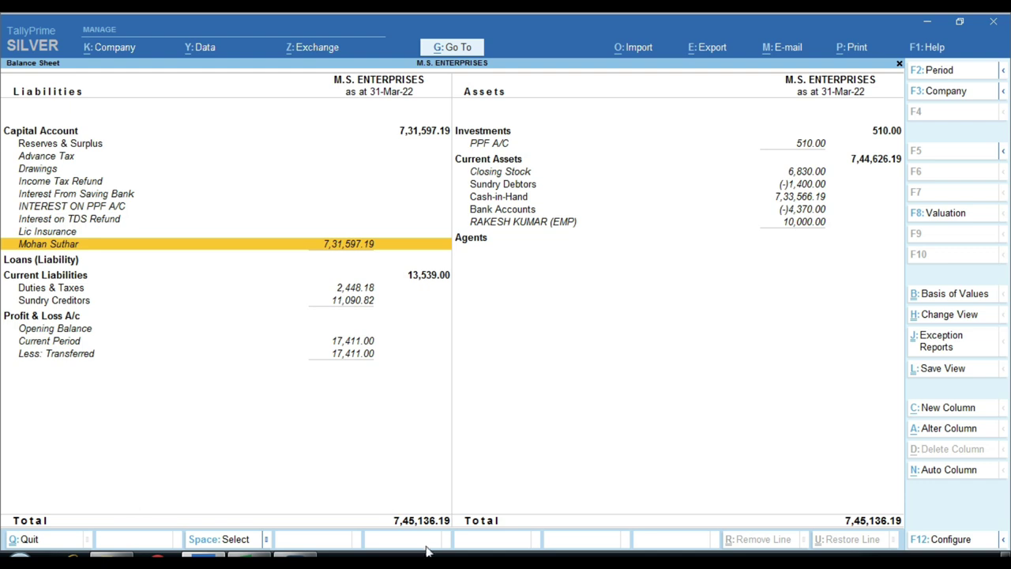
Examine the liabilities total of the Balance Sheet and return to the Gateway of Tally.
{"action": "key", "text": "ctrl"}
{"action": "left_click_drag", "start_coordinate": [307, 511], "coordinate": [474, 557]}
{"action": "key", "text": "Escape"}
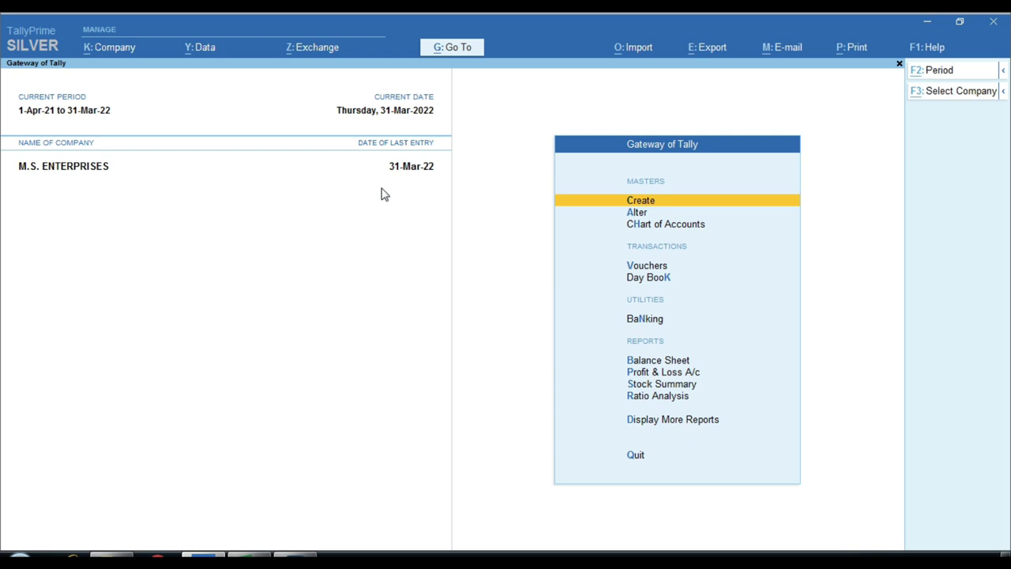
Change the current period to 1-4-2022 to 31-3-2023.
{"action": "key", "text": "F2"}
{"action": "key", "text": "BackSpace"}
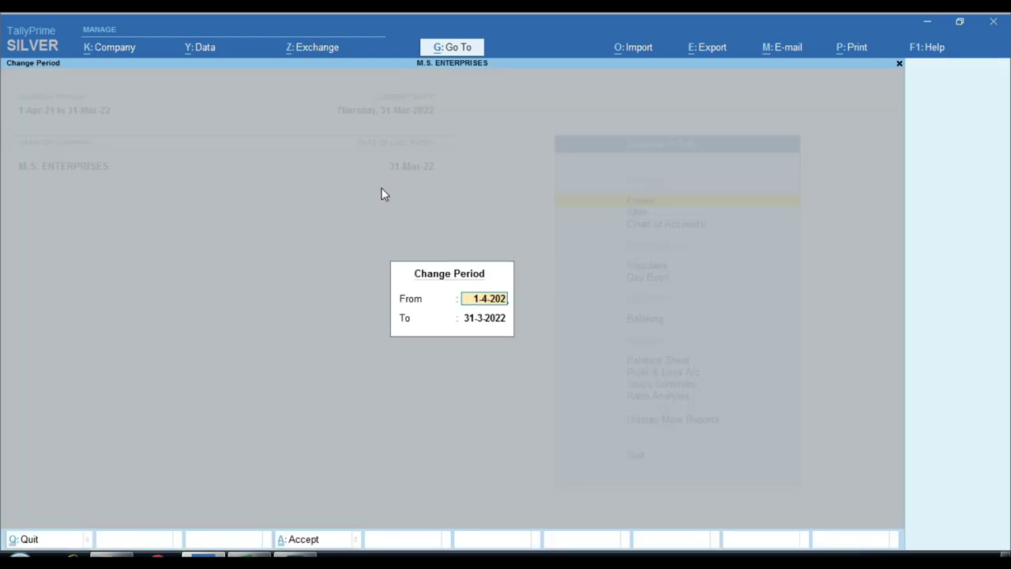
{"action": "type", "text": "2"}
{"action": "key", "text": "Return"}
{"action": "key", "text": "BackSpace"}
{"action": "type", "text": "3"}
{"action": "key", "text": "Return"}
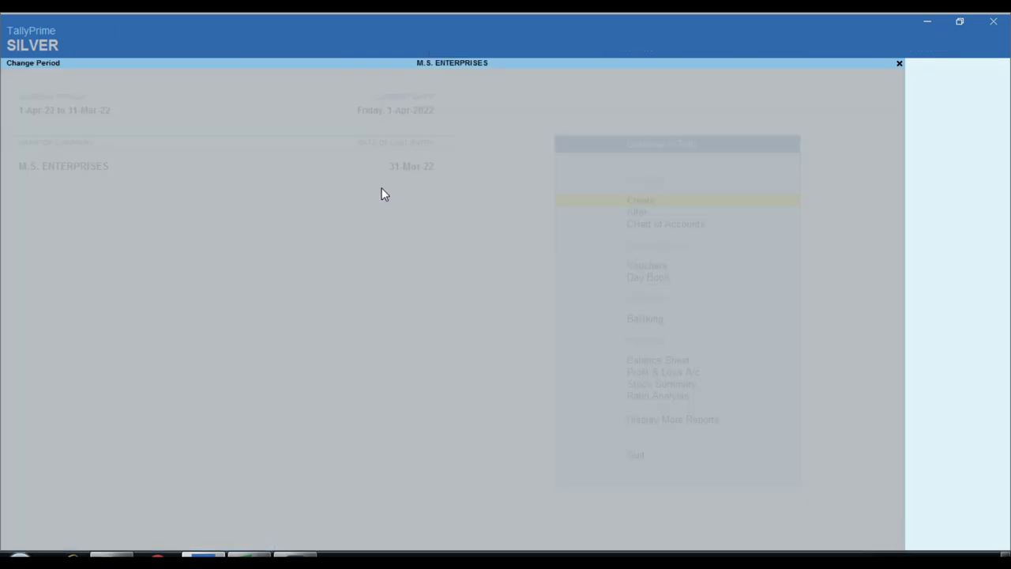
Open the Balance Sheet for the new period and view the opening balance in the proprietor's capital ledger's monthly summary.
{"action": "key", "text": "b"}
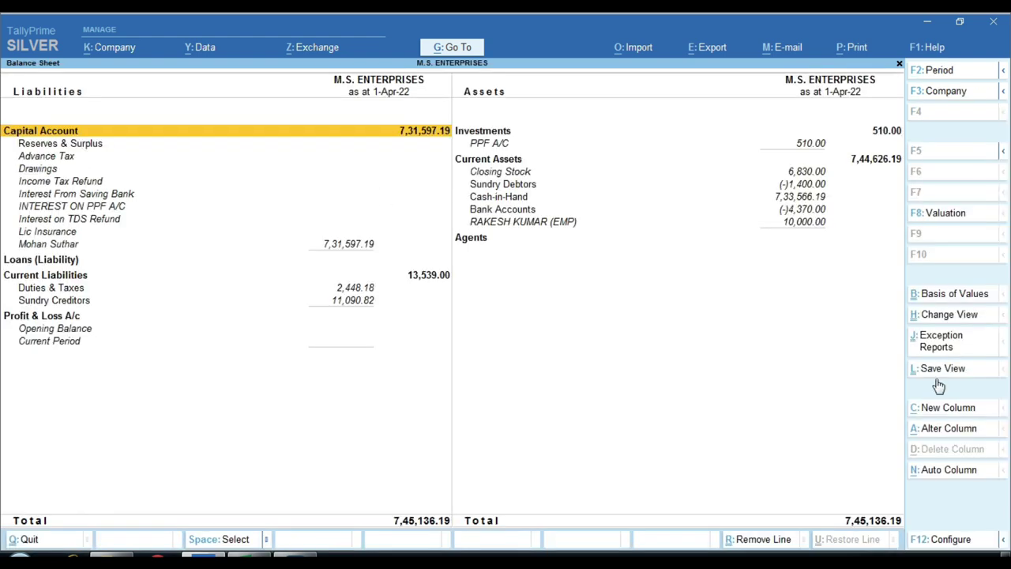
{"action": "key", "text": "ctrl"}
{"action": "key", "text": "Down"}
{"action": "key", "text": "Down"}
{"action": "key", "text": "Down"}
{"action": "key", "text": "Down"}
{"action": "key", "text": "Down"}
{"action": "key", "text": "Down"}
{"action": "key", "text": "Down"}
{"action": "key", "text": "Down"}
{"action": "key", "text": "Down"}
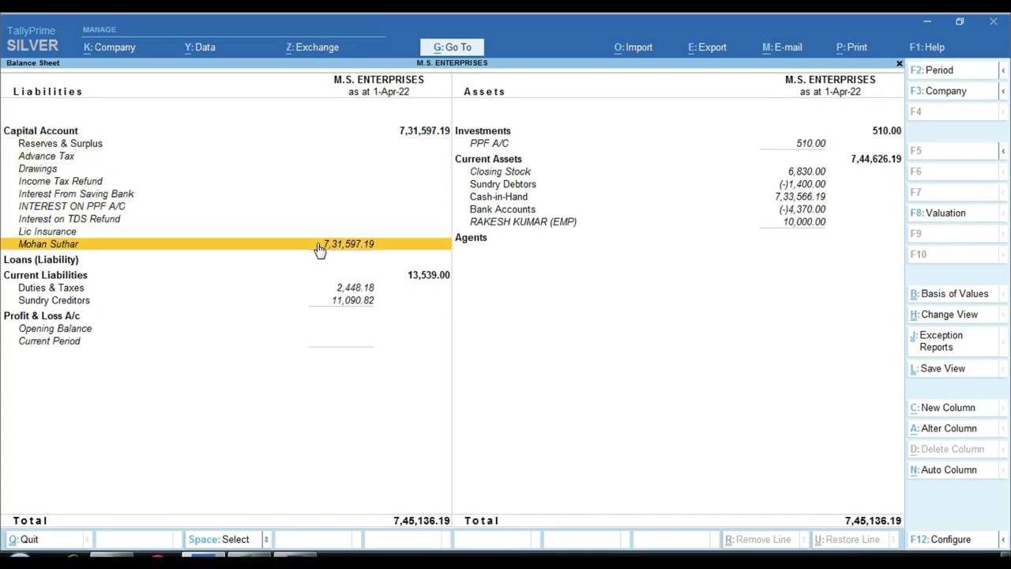
{"action": "key", "text": "Return"}
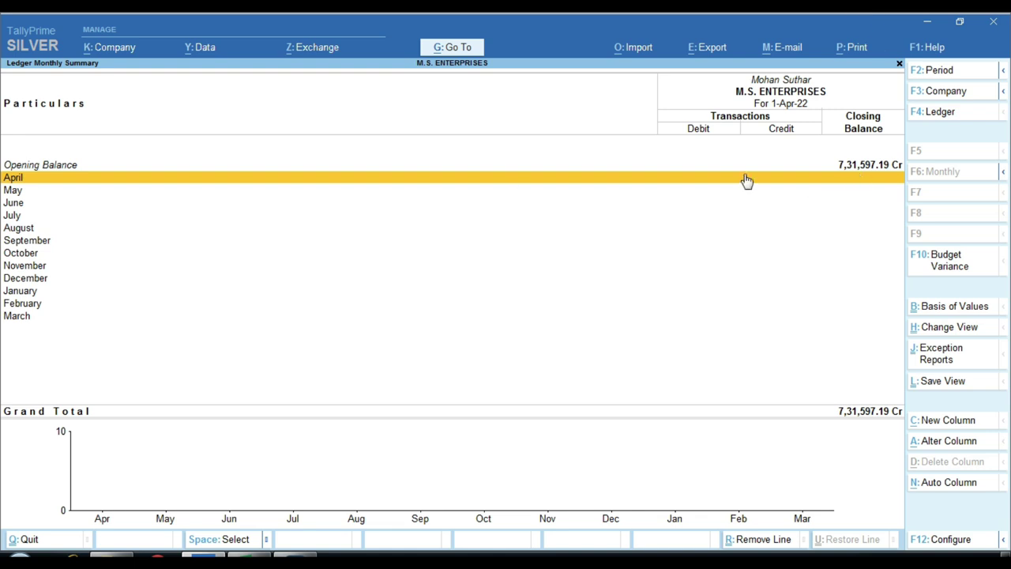
Leave the Balance Sheet and open the Drawings ledger vouchers to check the opening balance in the new period.
{"action": "key", "text": "Escape"}
{"action": "key", "text": "Escape"}
{"action": "key", "text": "Escape"}
{"action": "key", "text": "n"}
{"action": "type", "text": "dalDr"}
{"action": "key", "text": "Return"}
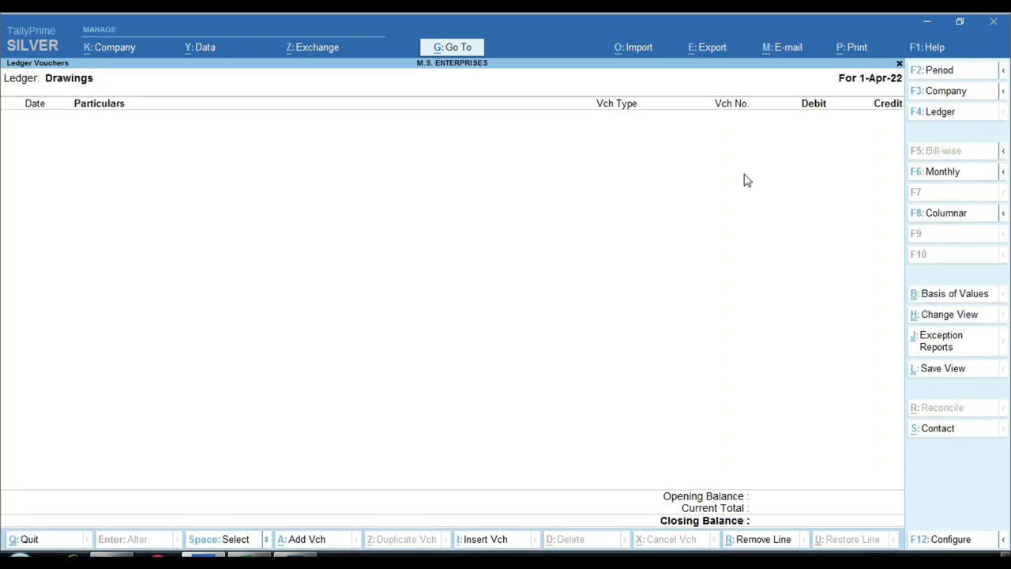
{"action": "key", "text": "ctrl"}
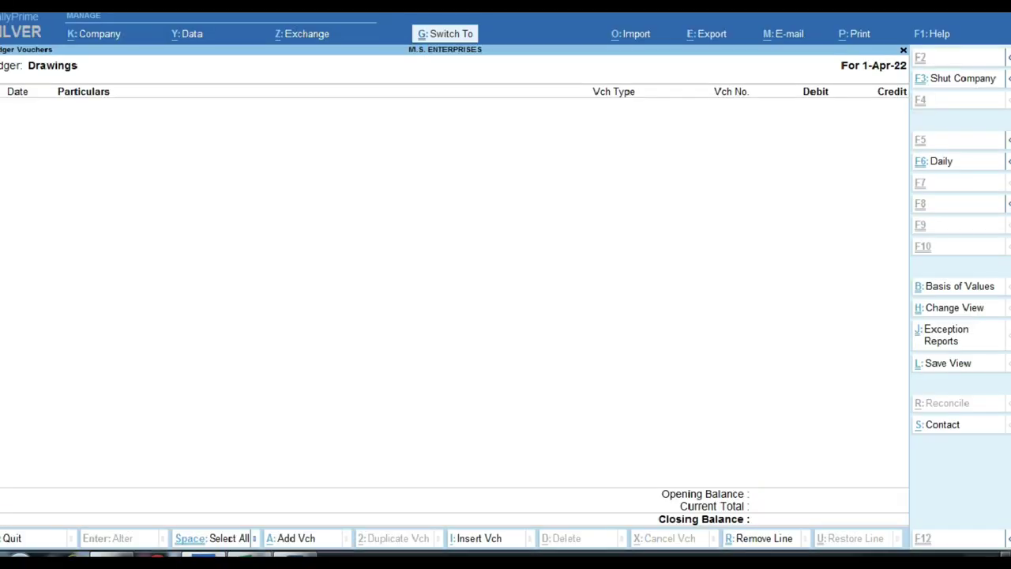
Close the Drawings ledger report and return to the Gateway of Tally without quitting the program.
{"action": "key", "text": "Escape"}
{"action": "key", "text": "Escape"}
{"action": "key", "text": "Escape"}
{"action": "key", "text": "Escape"}
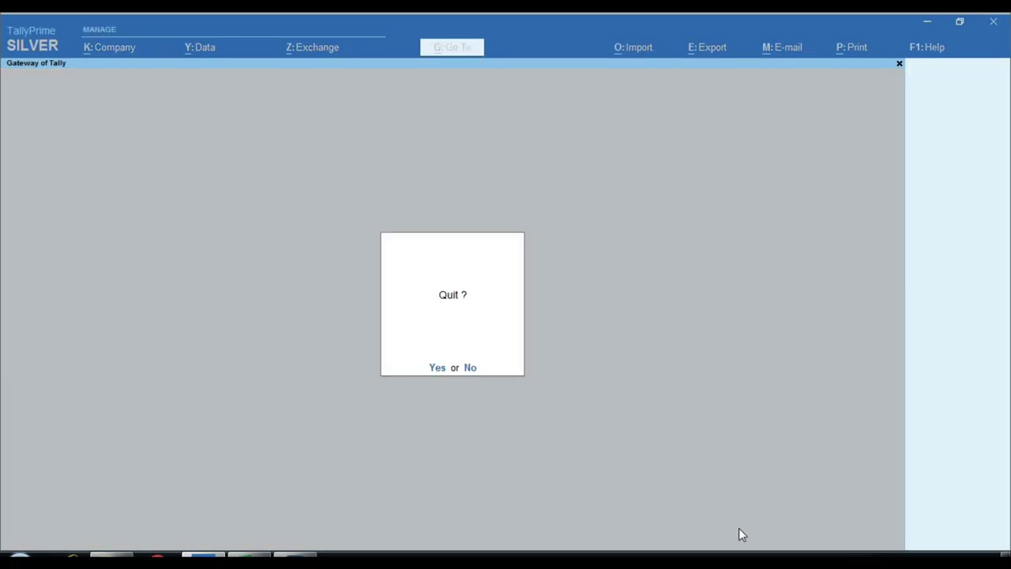
{"action": "key", "text": "n"}
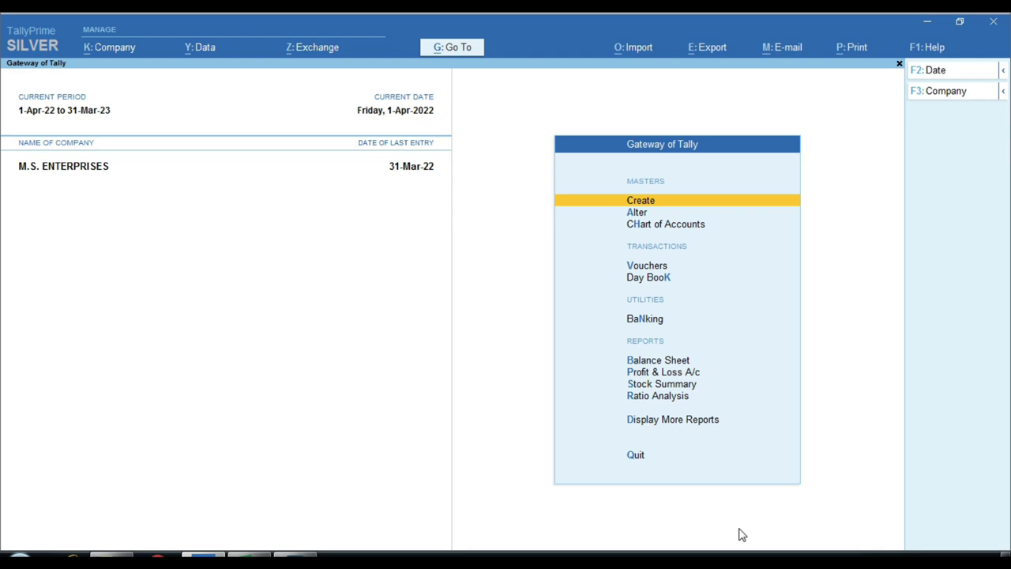